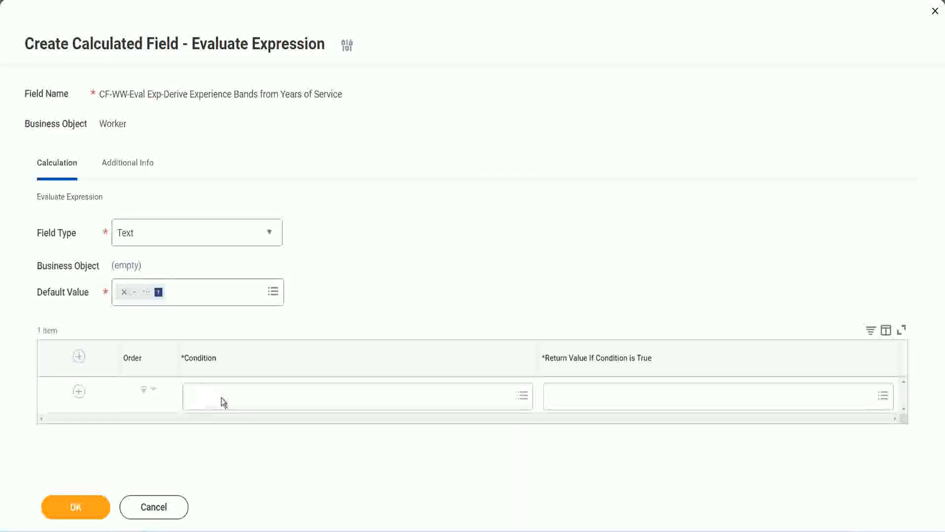
Step: Copy the 0 to 7 years field name from the Notepad++ notes and set the first condition to CF-WW-TF-Length of Service between 0 and 7 years
click(224, 401)
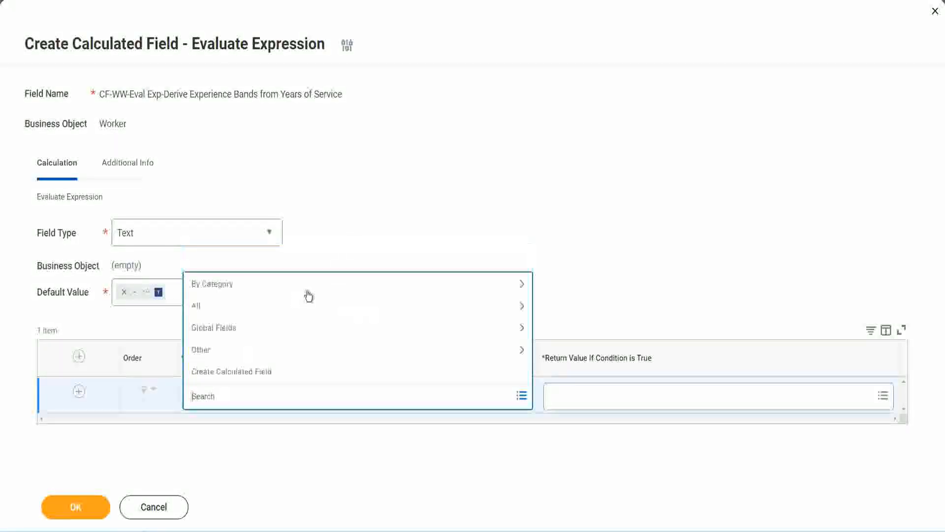
click(363, 224)
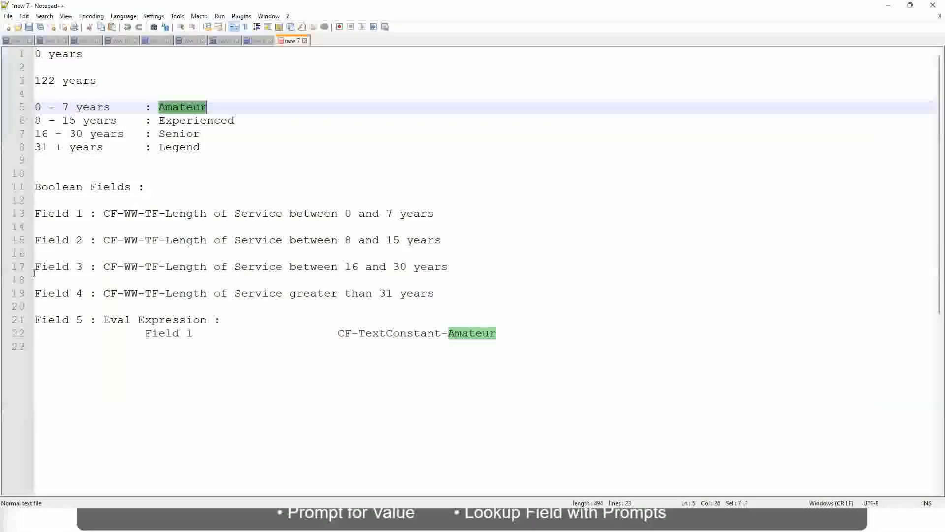
double_click(106, 214)
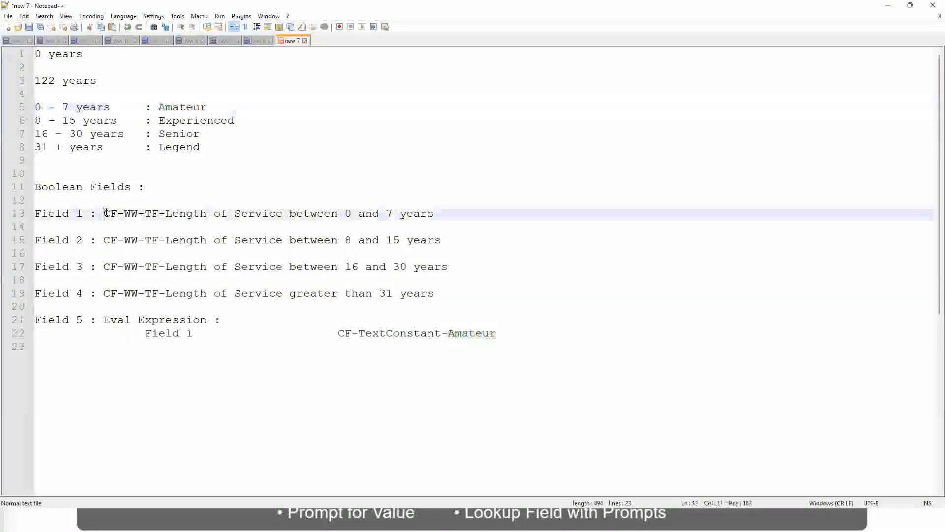
drag(163, 215, 435, 217)
key(ctrl+c)
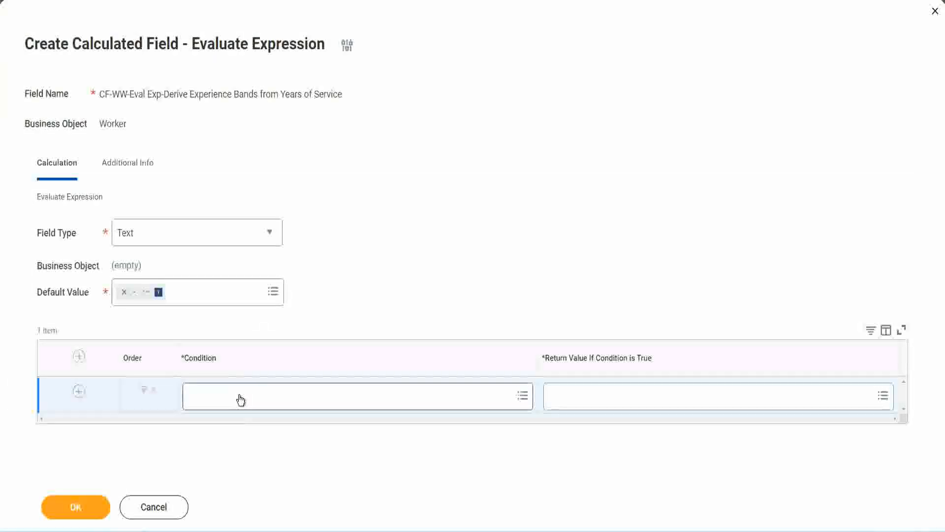
click(240, 399)
key(ctrl+v)
key(Return)
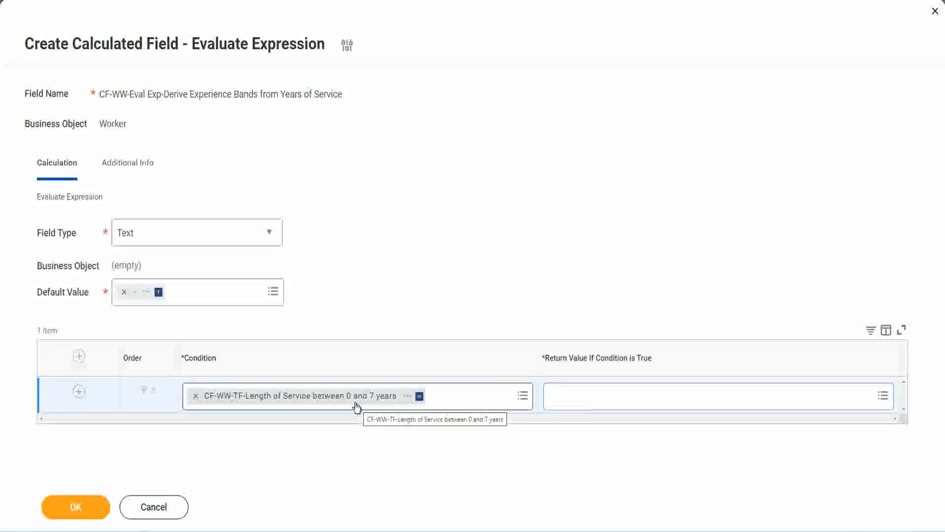
click(615, 402)
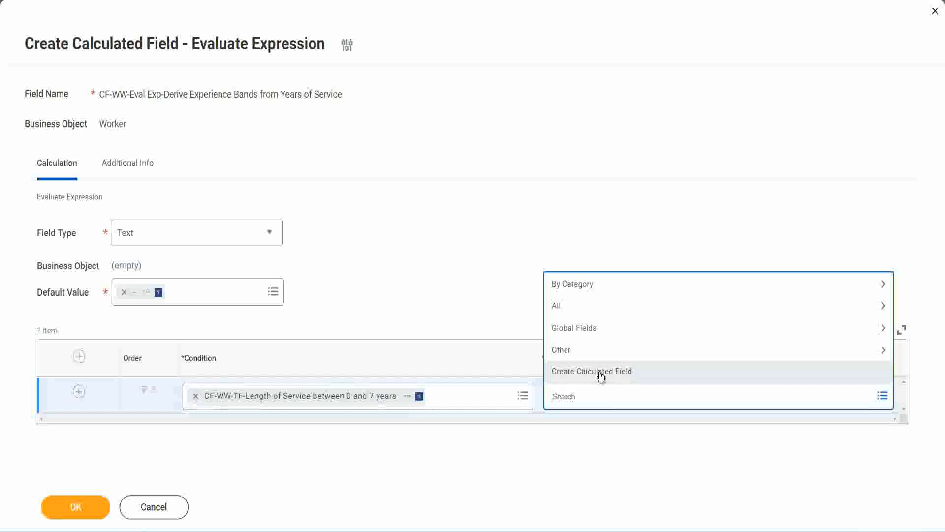
click(547, 244)
click(569, 399)
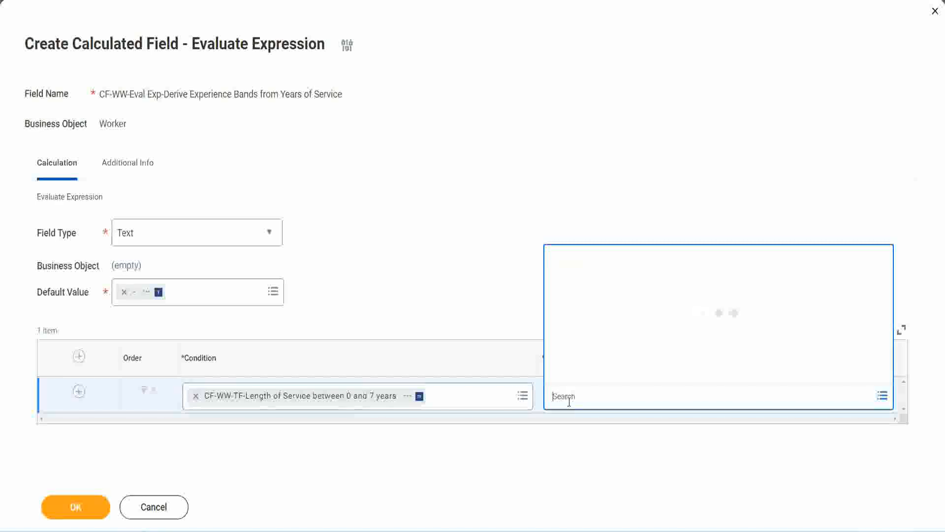
text(Amaterue)
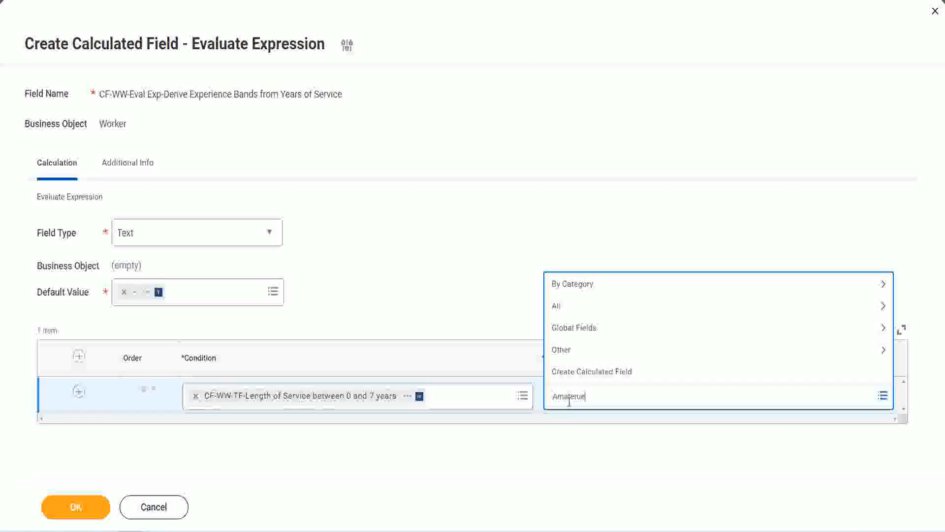
click(477, 286)
click(595, 401)
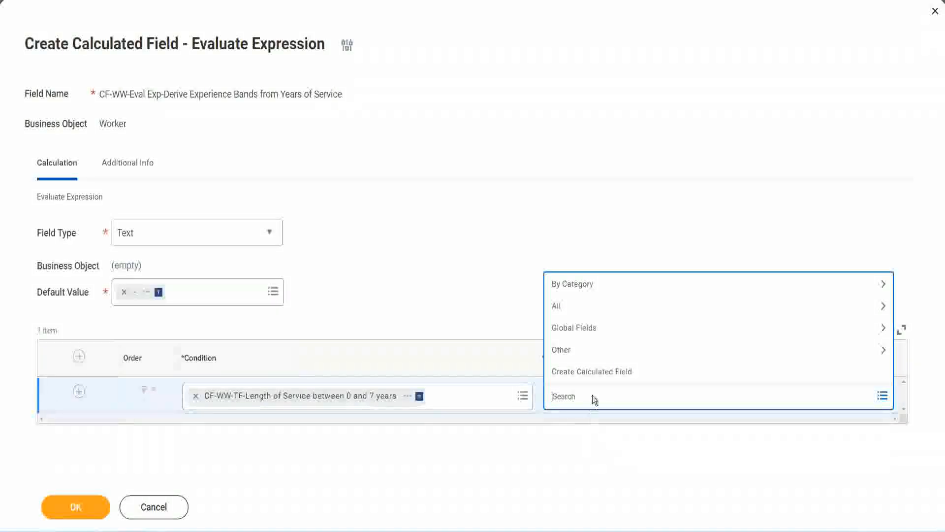
click(476, 286)
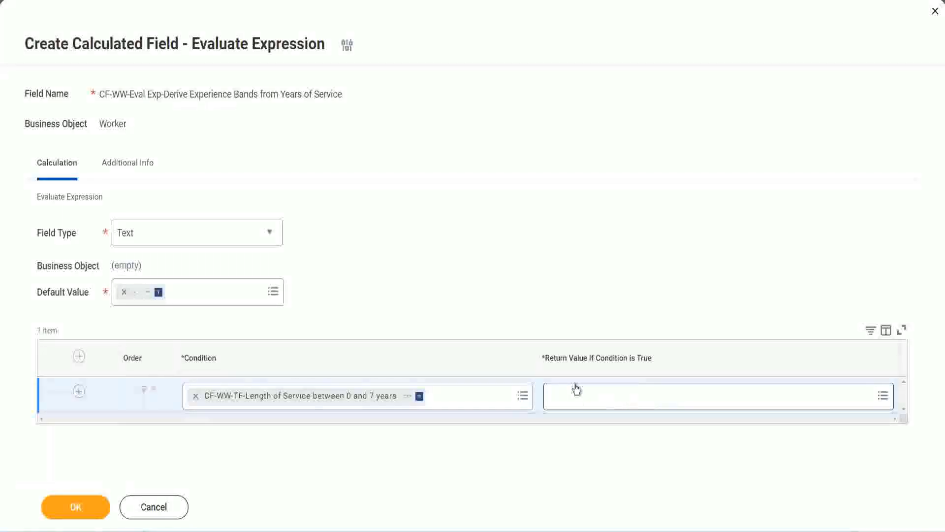
Step: Start a new calculated field for the first row's return value and name it CF-WW-TC-Amateur
click(612, 395)
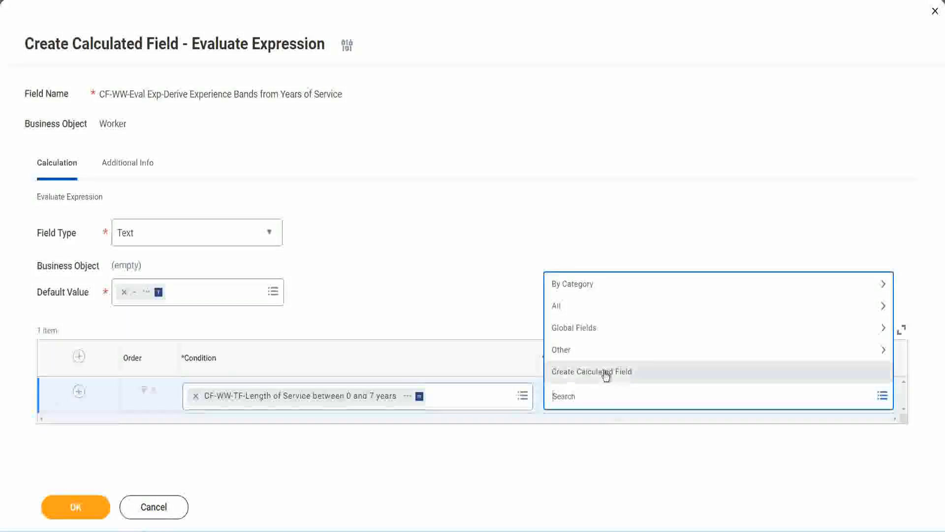
click(607, 374)
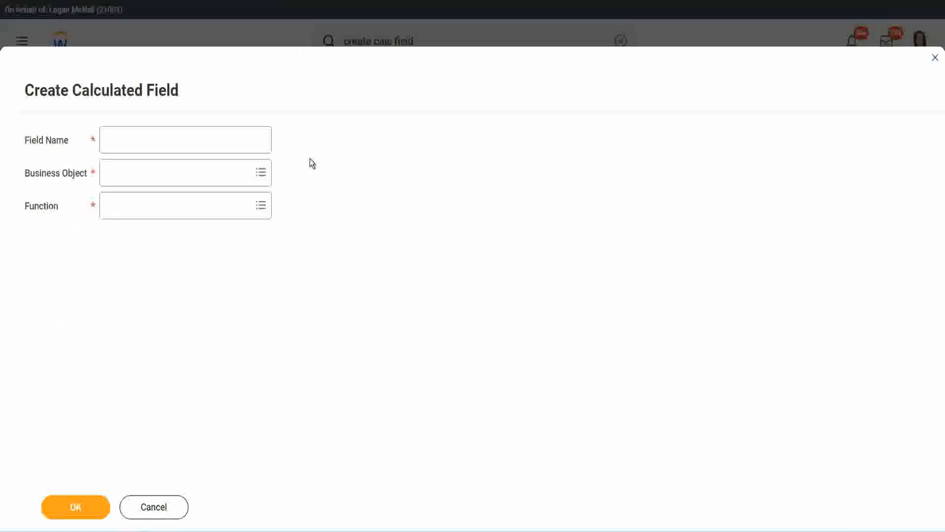
click(117, 141)
text(CF-TC)
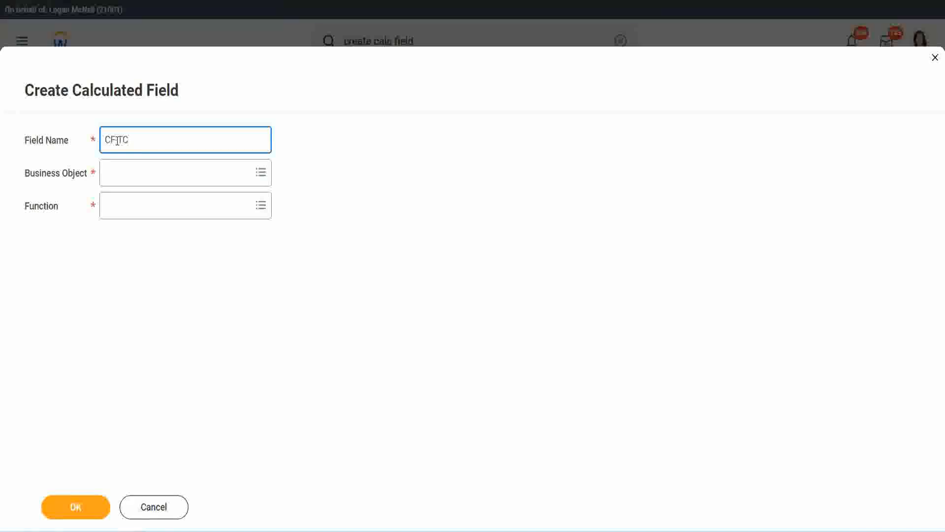
text(-Amateur)
click(116, 141)
text(-WW-)
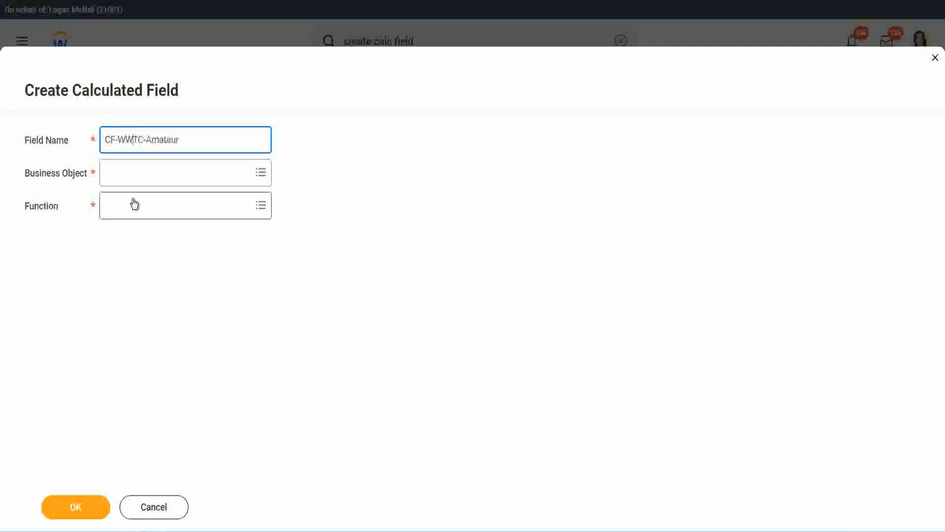
Step: Set the new field's business object to Global
click(133, 175)
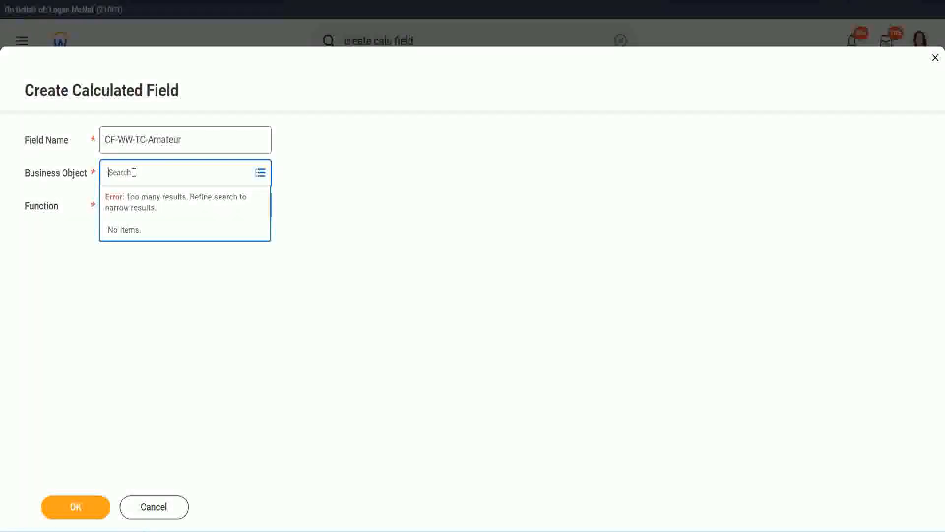
text(worker)
key(BackSpace)
key(BackSpace)
text(glob)
key(Return)
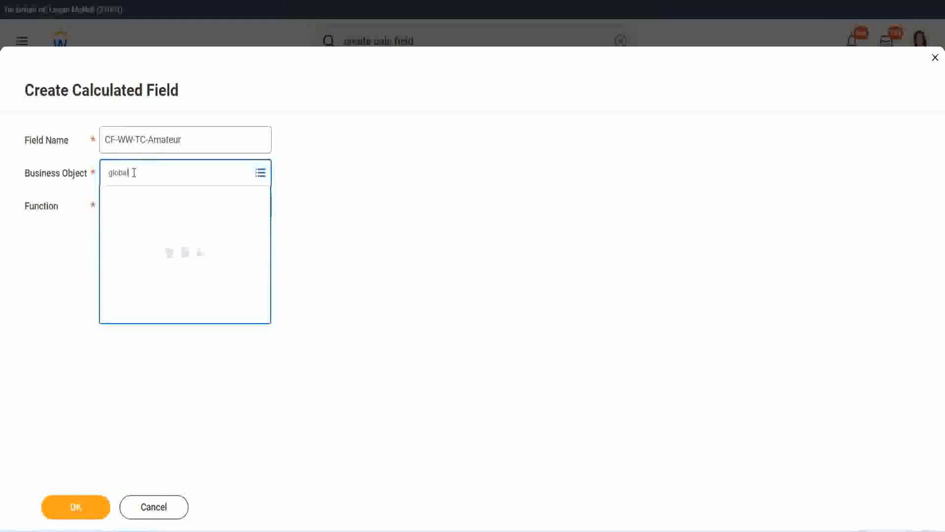
click(148, 232)
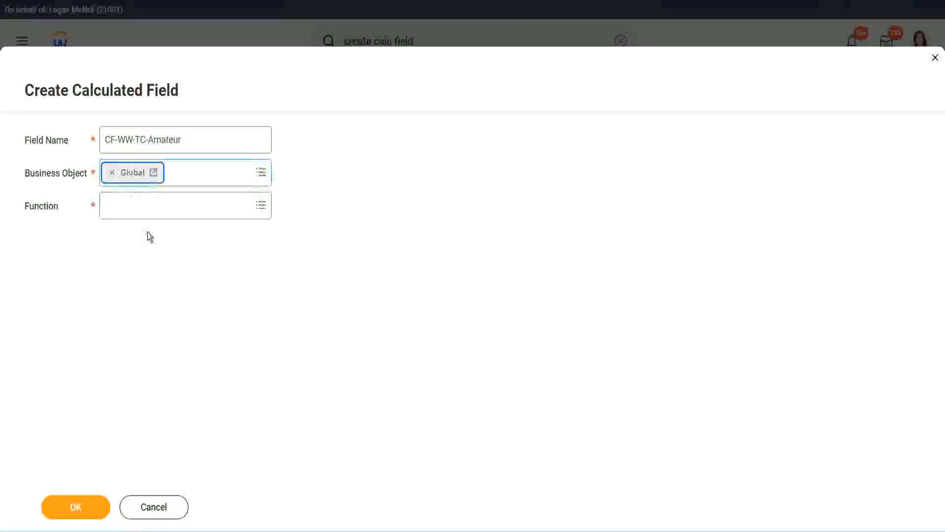
drag(182, 140, 173, 139)
drag(32, 92, 31, 94)
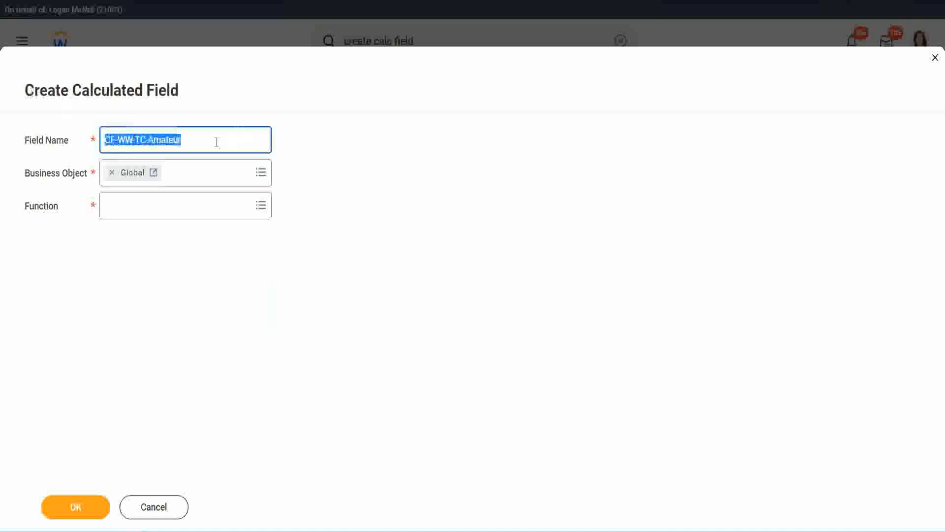
click(209, 142)
double_click(163, 139)
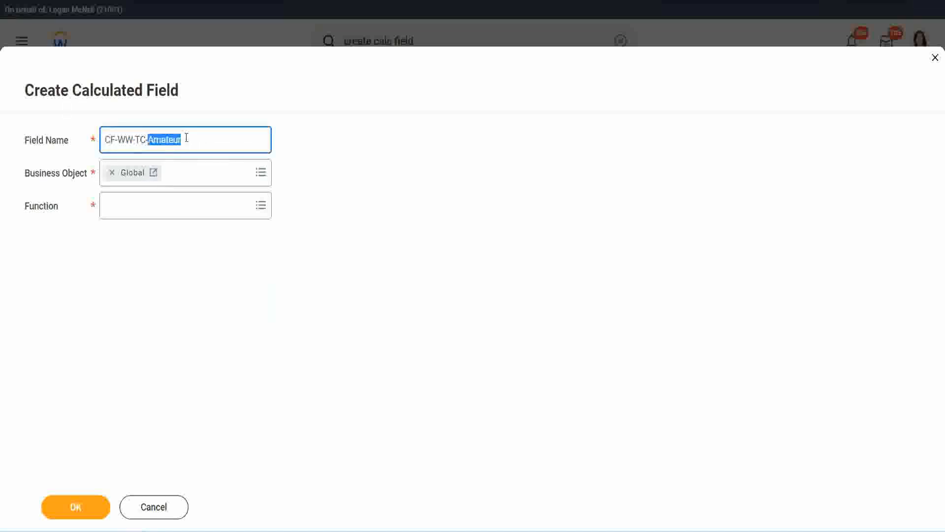
click(196, 138)
double_click(177, 142)
Step: Choose the Text Constant function for the new field and save it with the constant Amateur
click(130, 206)
text(text const)
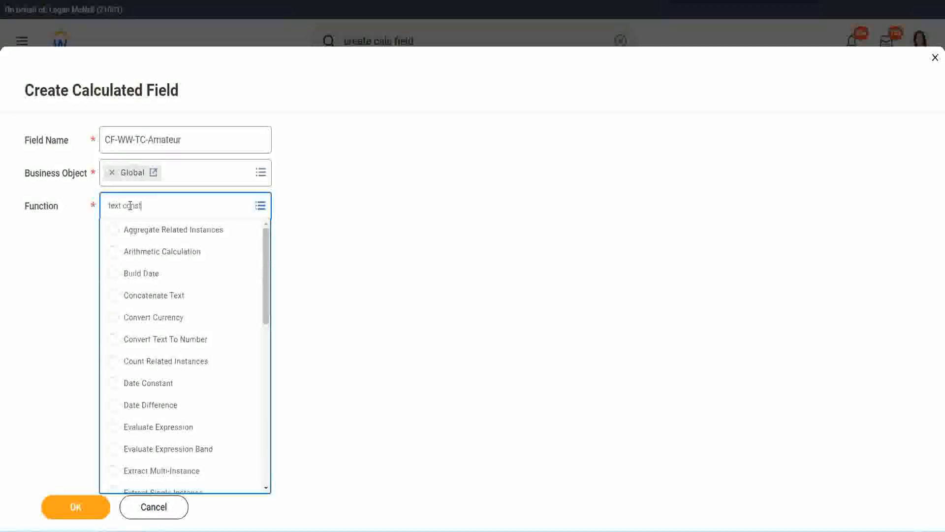
key(Return)
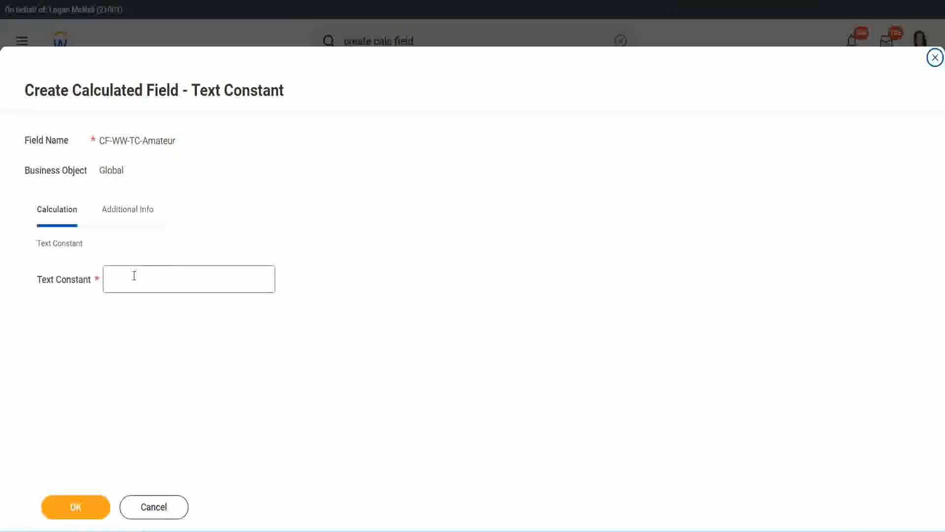
click(152, 277)
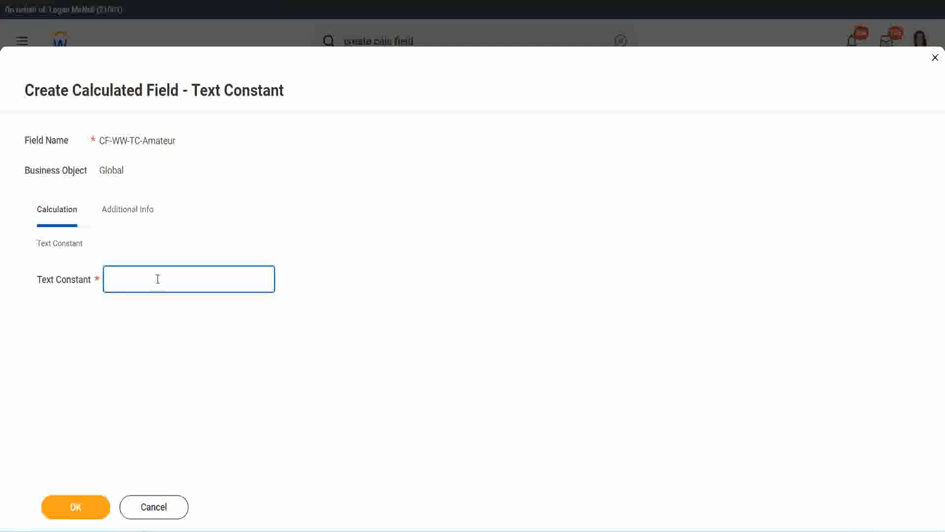
text(Amateur)
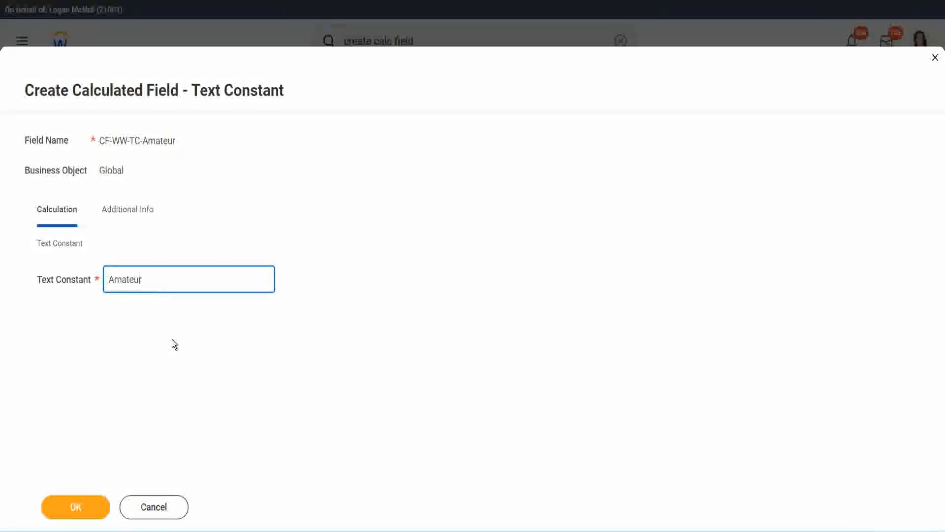
click(75, 507)
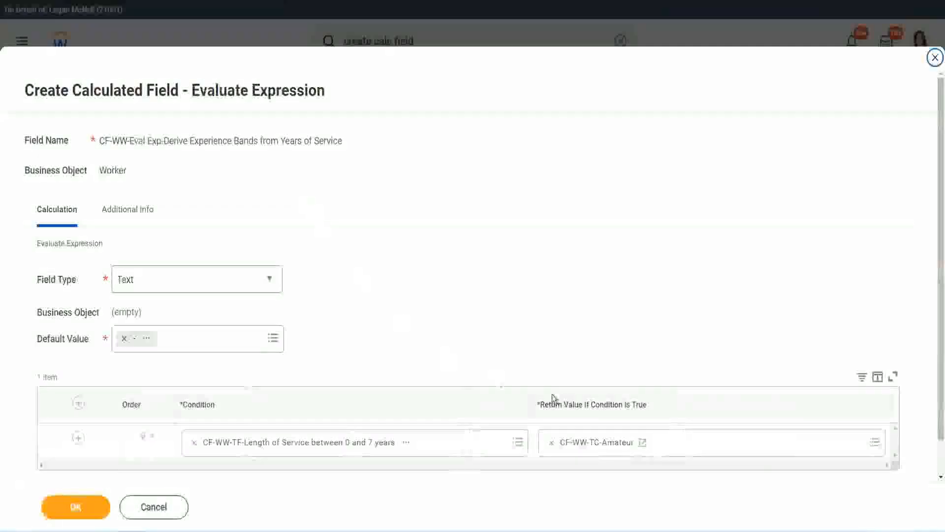
right_click(586, 444)
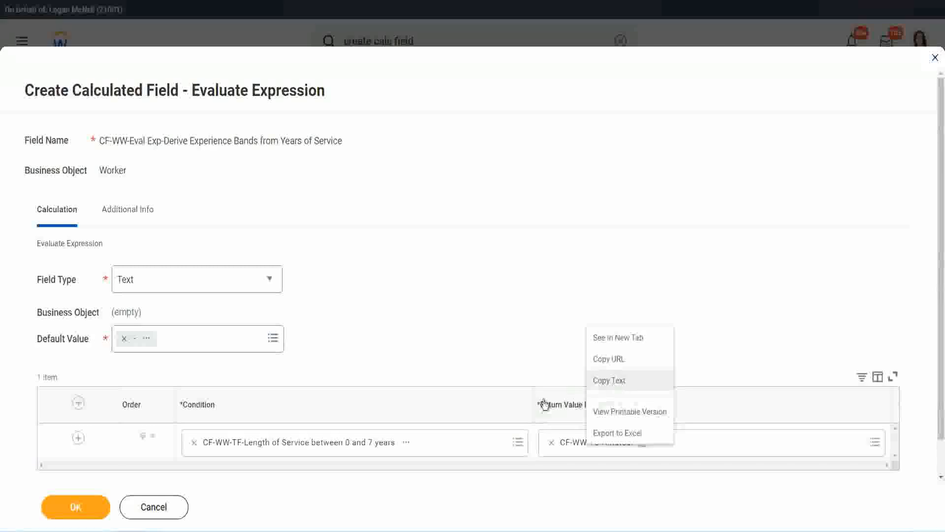
click(587, 446)
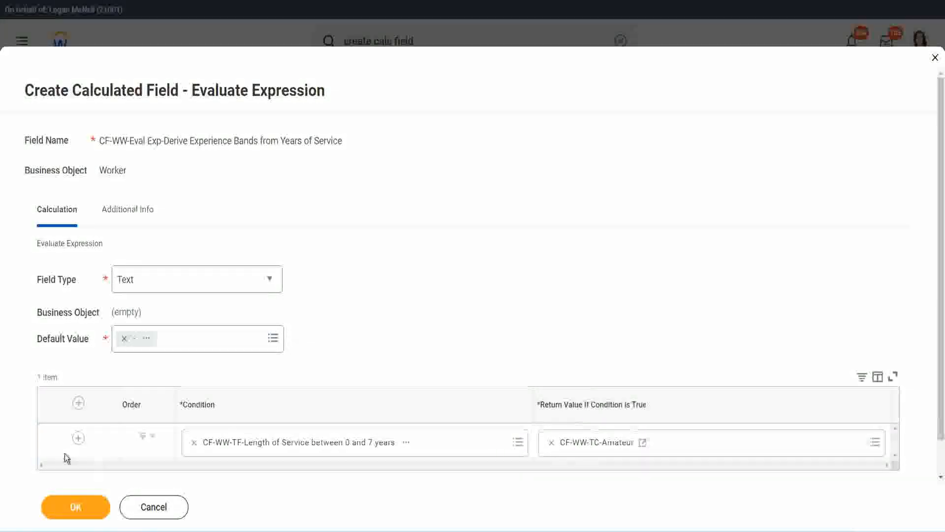
Step: Add three more condition rows and set the second row's condition to CF-WW-TF-Length of Service between 8 and 15 years
click(76, 440)
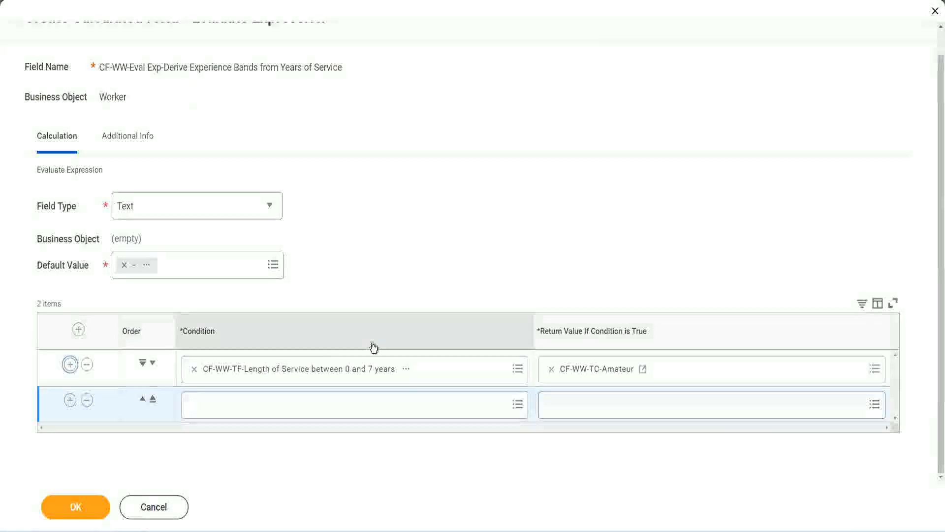
click(70, 400)
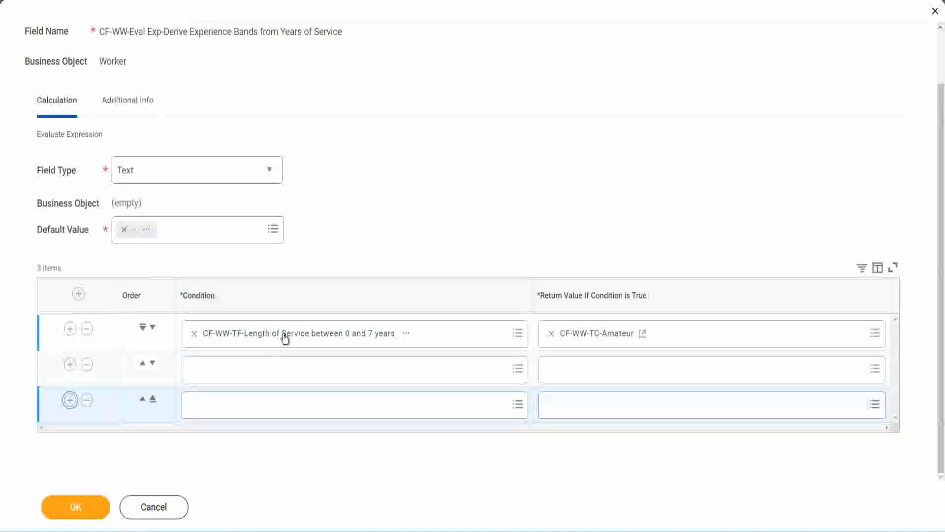
click(233, 373)
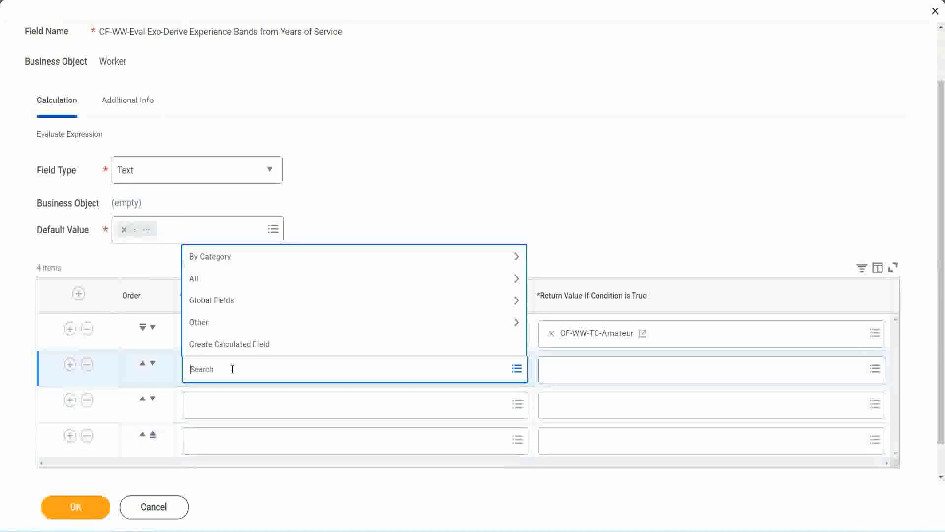
text(cf-ww)
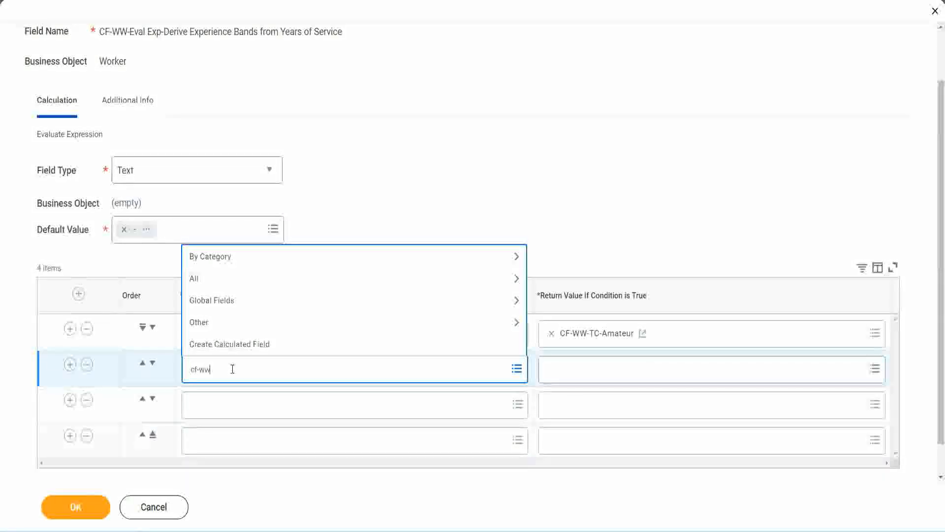
text(-tf)
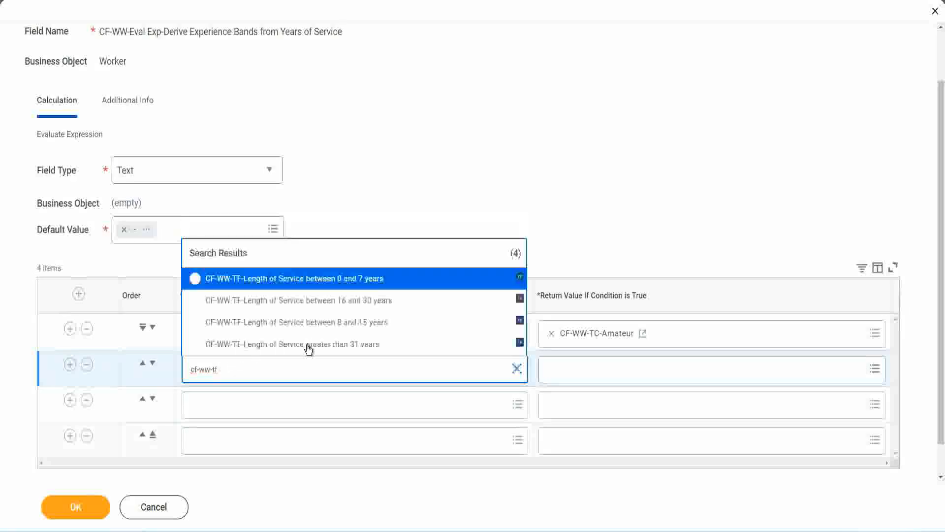
click(365, 324)
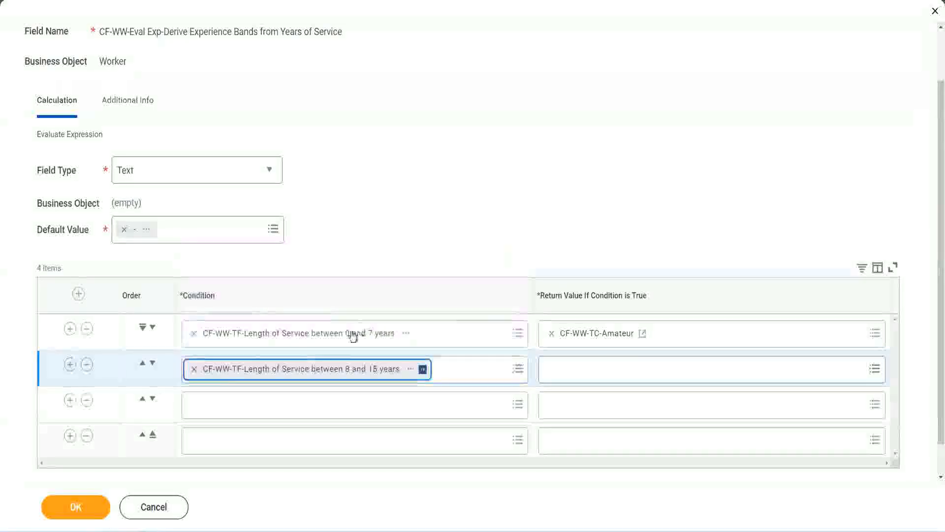
Step: Set the third row's condition to CF-WW-TF-Length of Service between 16 and 30 years
click(239, 404)
text(cf)
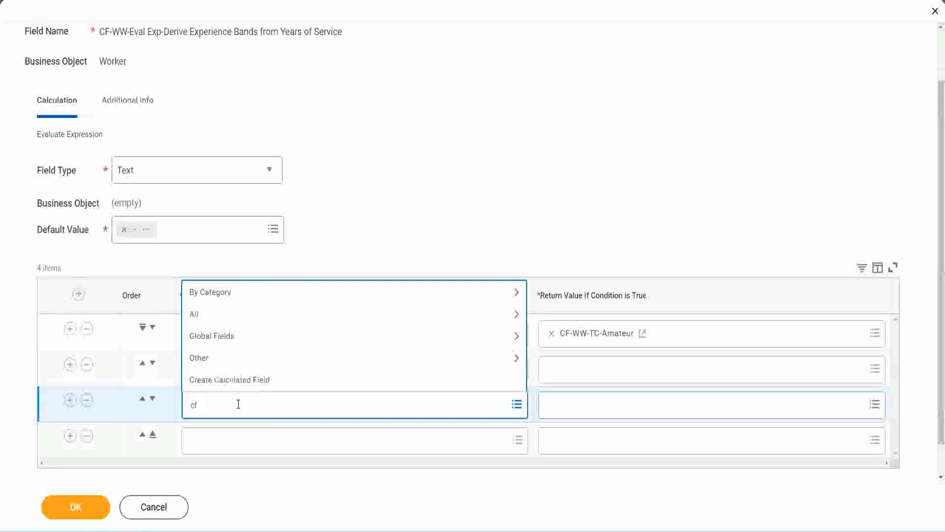
text(-ww-tf)
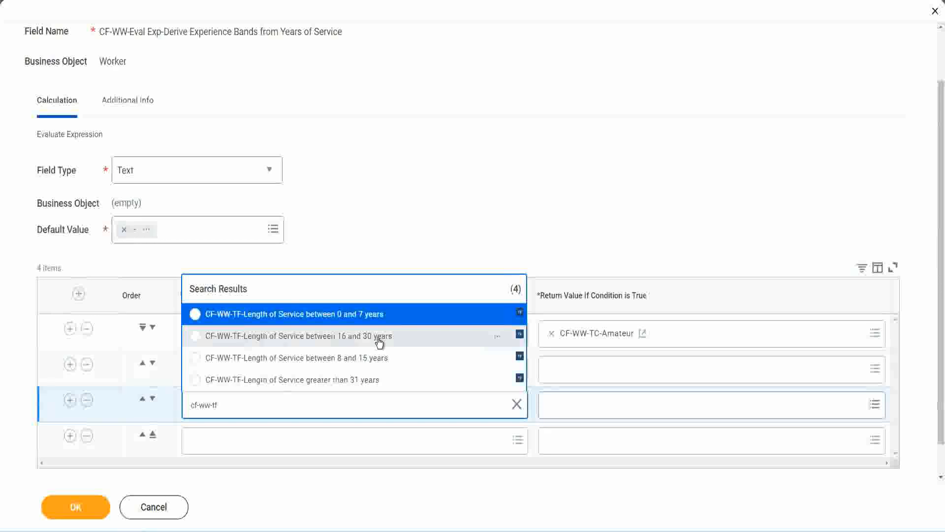
click(379, 341)
Step: Set the fourth row's condition to CF-WW-TF-Length of Service greater than 31 years
click(224, 441)
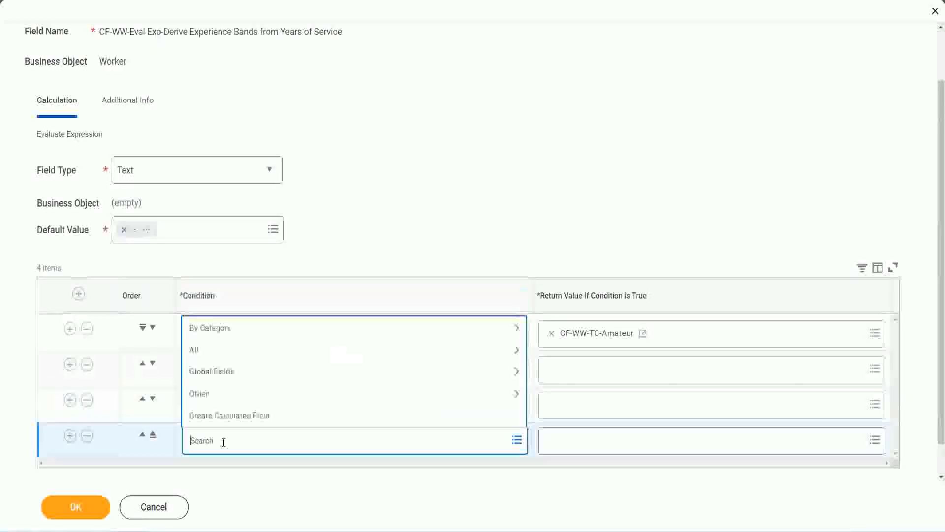
text(cf-ww)
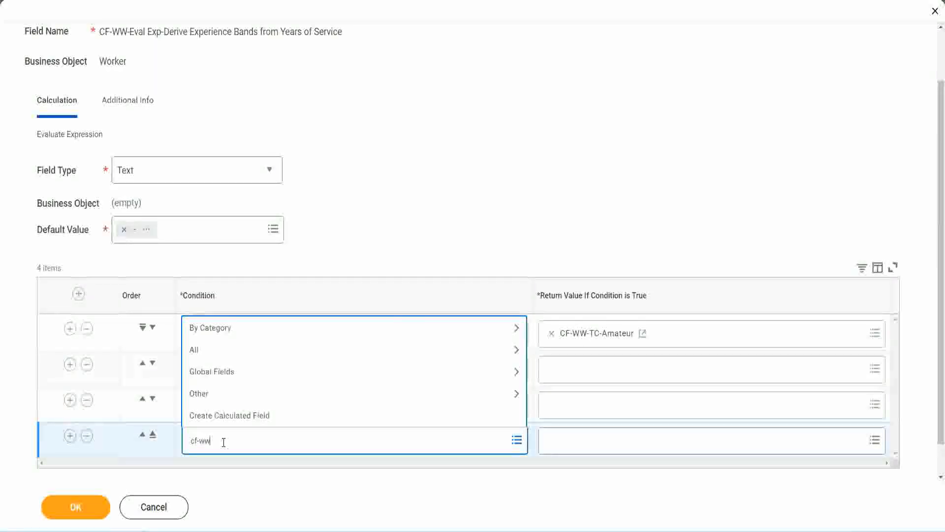
text( tf 31)
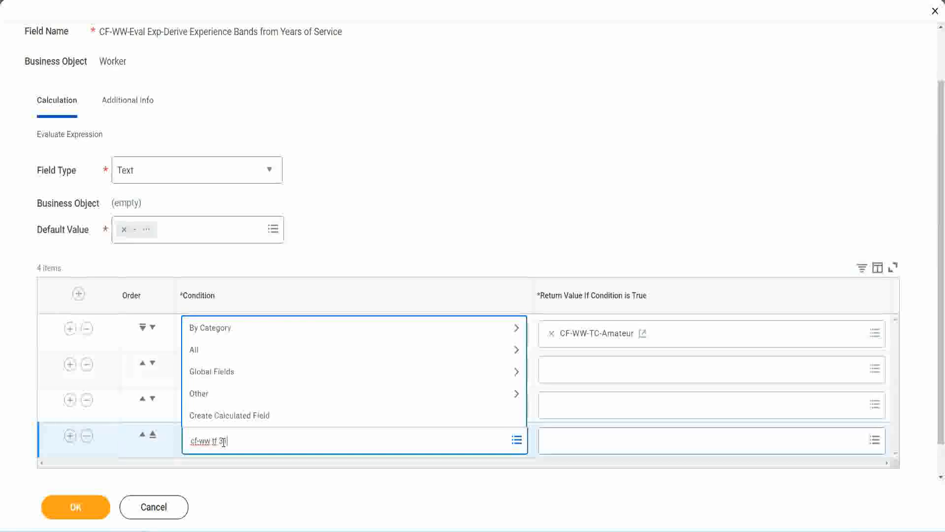
key(Return)
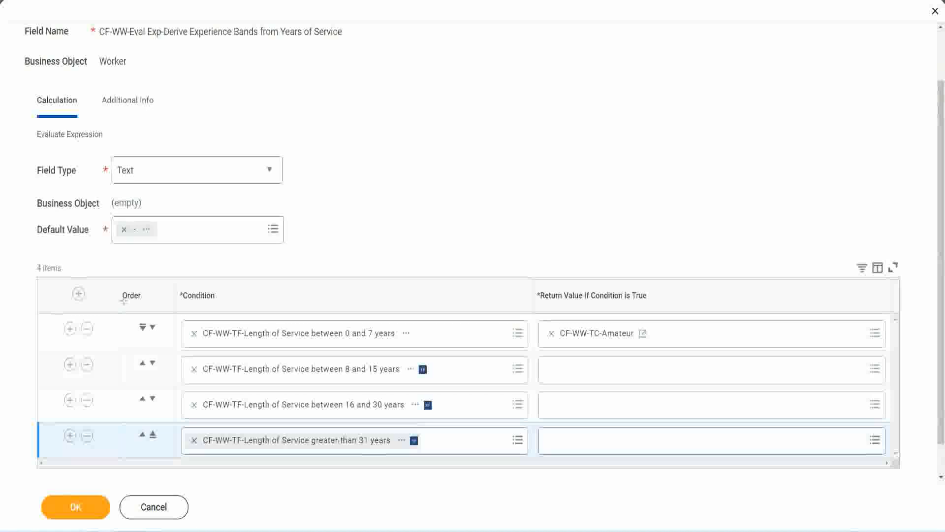
Step: Try the 8 to 15 years condition above the 0 to 7 years condition, and restore the original row order
drag(106, 288, 105, 388)
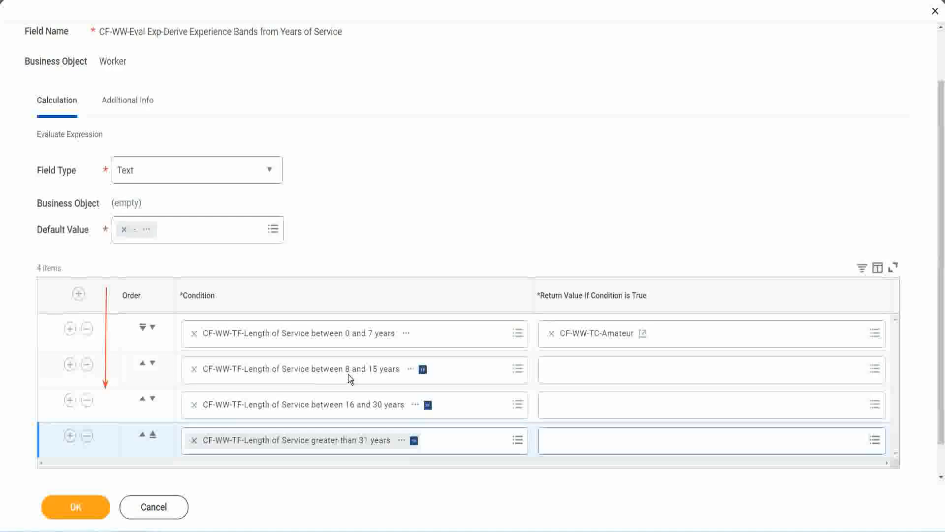
click(143, 366)
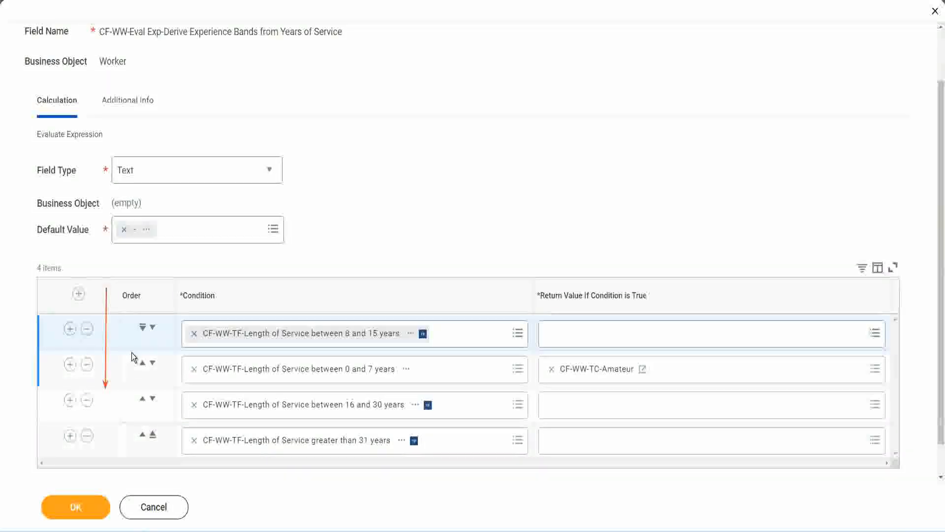
click(153, 327)
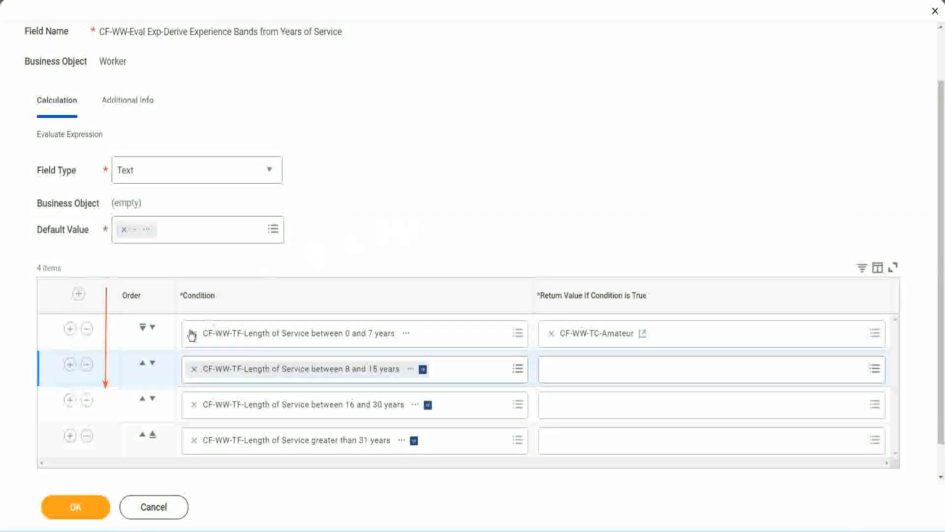
Step: Copy the CF-WW-TC-Amateur return value's text, temporarily moving the 8 to 15 years condition to first place and back
click(143, 365)
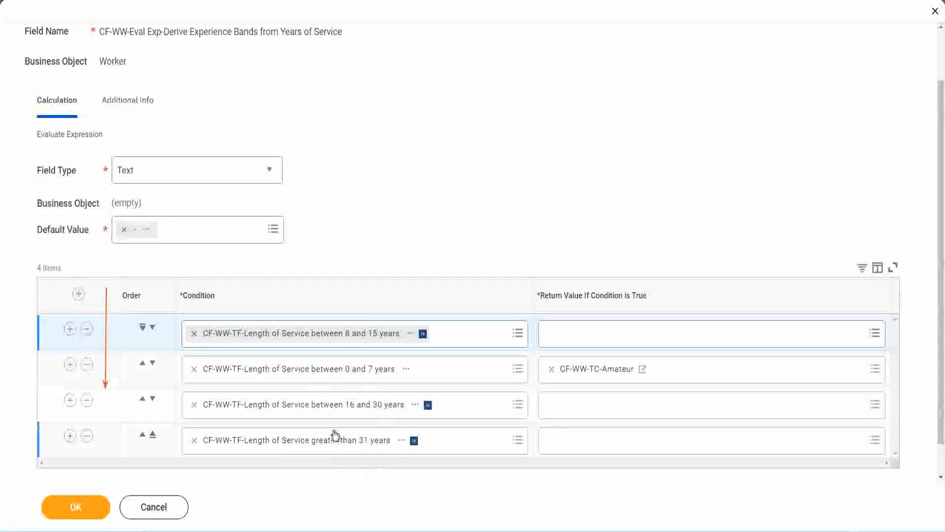
right_click(599, 376)
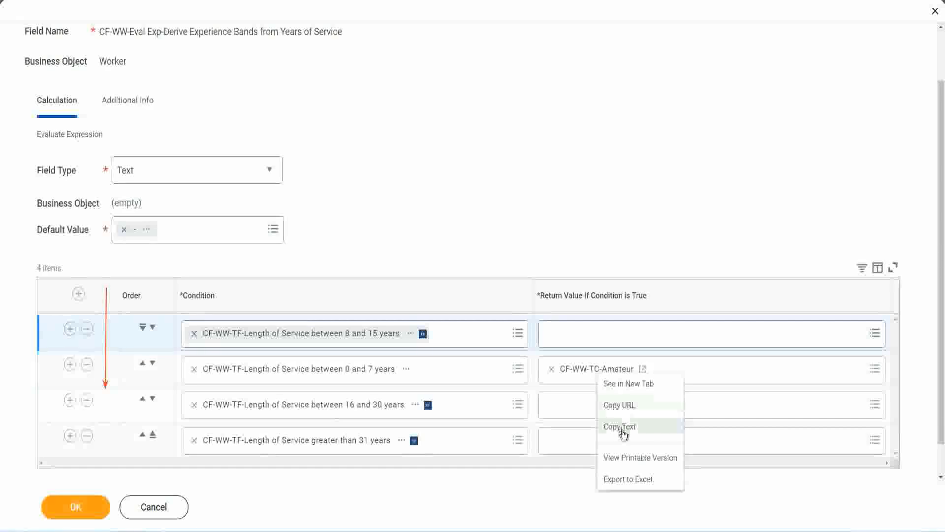
click(622, 427)
click(153, 328)
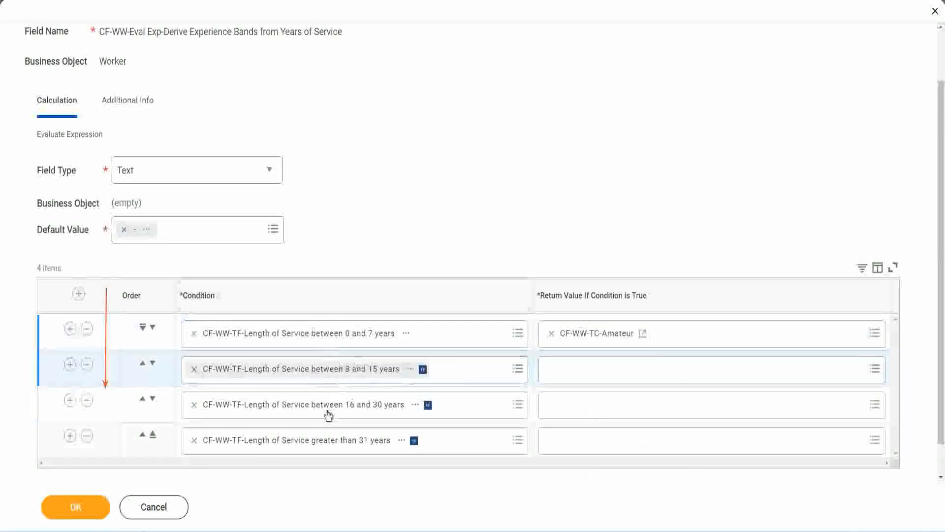
Step: Create a calculated field for the second row's return value named CF-WW-TC-Experienced, with business object Global and function Text Constant
click(552, 370)
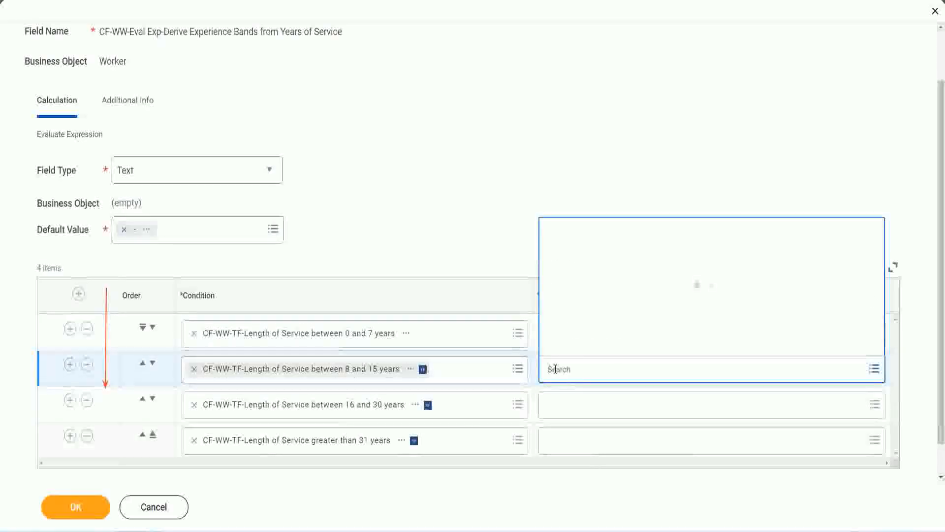
key(Escape)
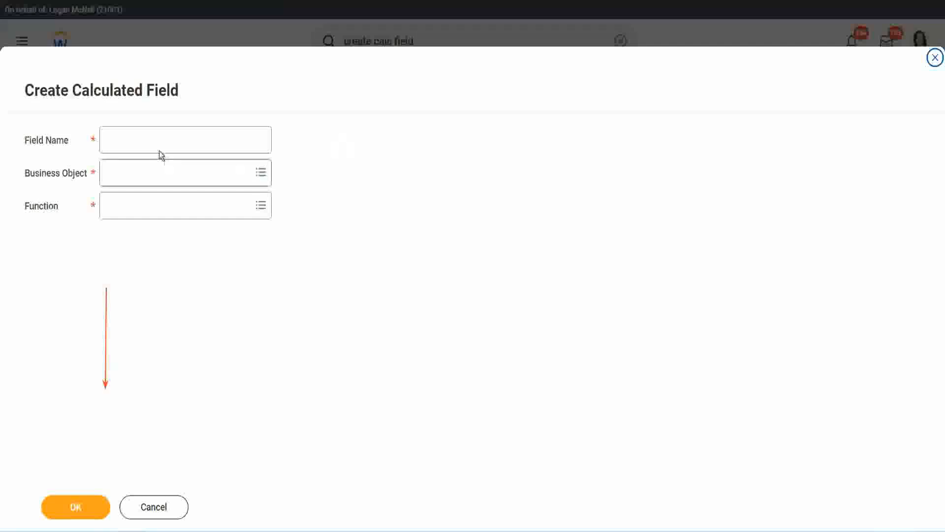
click(151, 139)
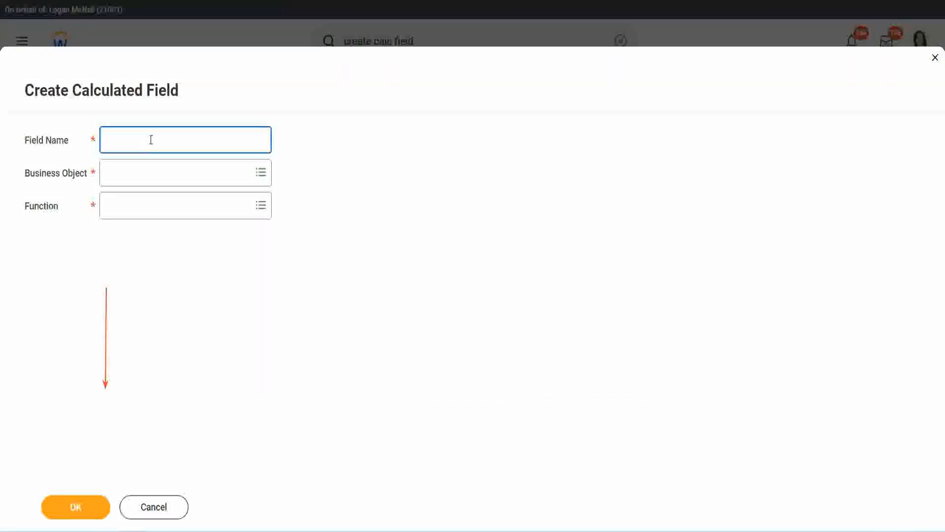
text(CF-WW-TC-Amateur)
double_click(180, 140)
text(Ex)
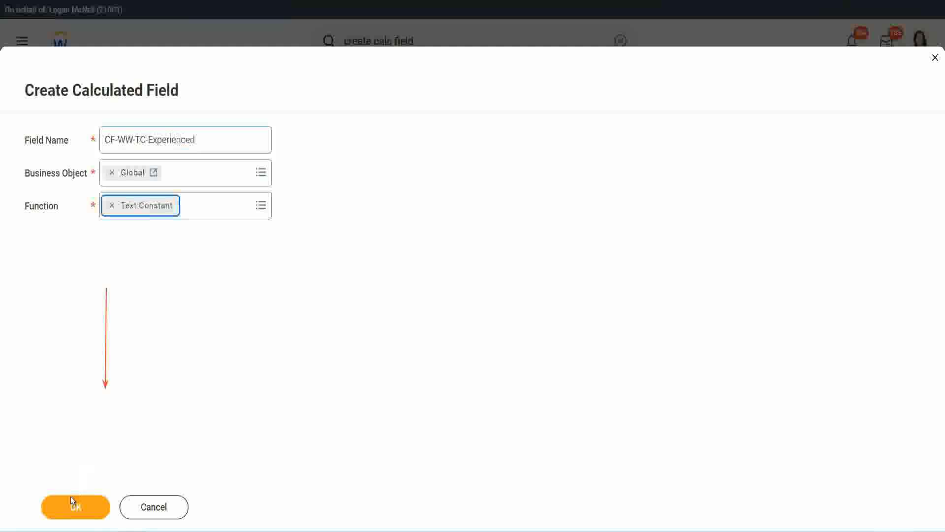
Step: Enter Experienced as the new field's text constant and save it as the second row's return value
click(73, 504)
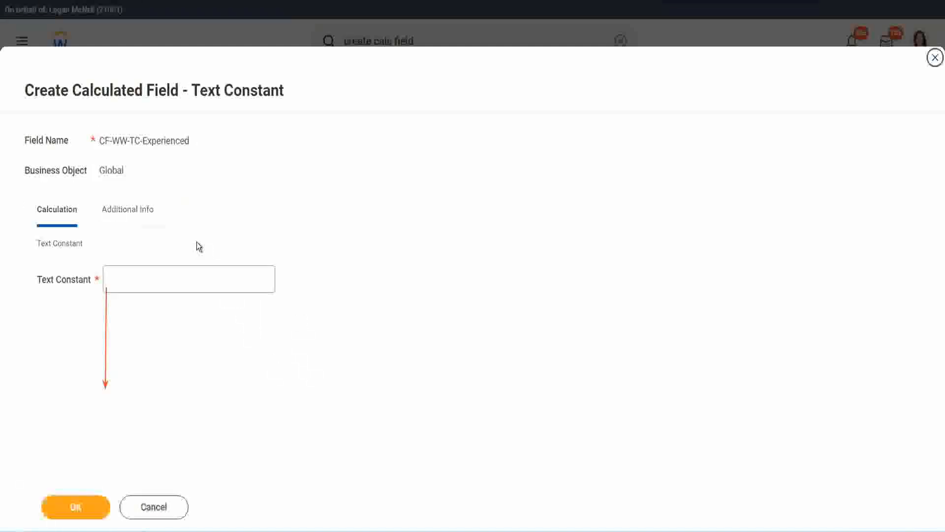
click(143, 281)
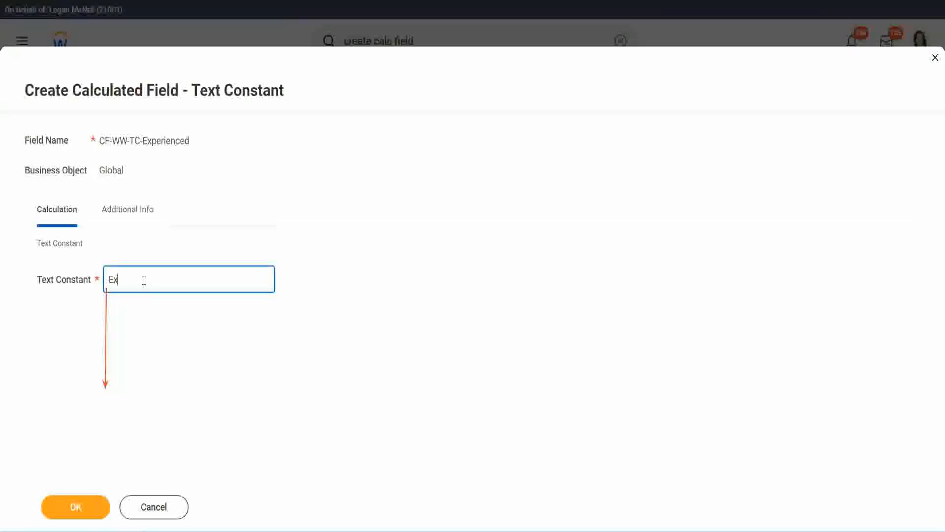
click(77, 508)
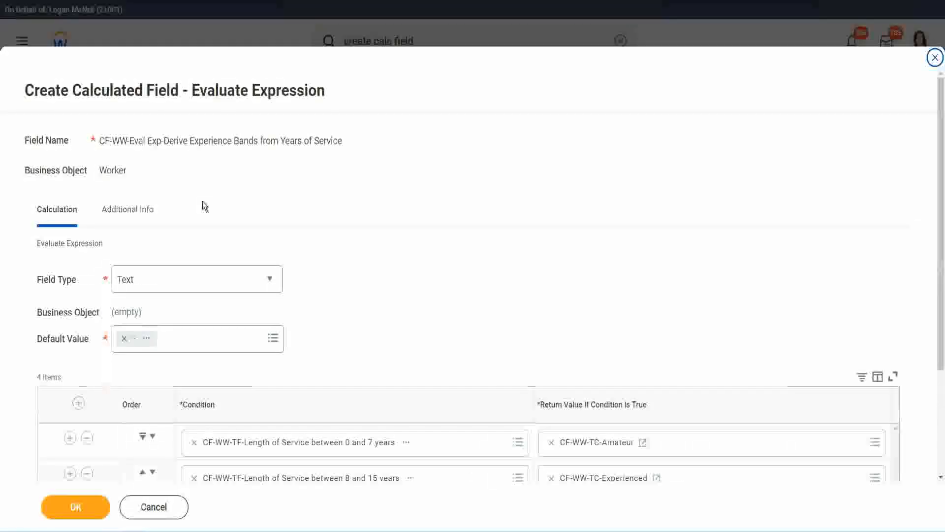
Step: Start a calculated field for the third row's return value, named CF-WW-TC-Senior with business object Global
scroll(436, 256, down, 3)
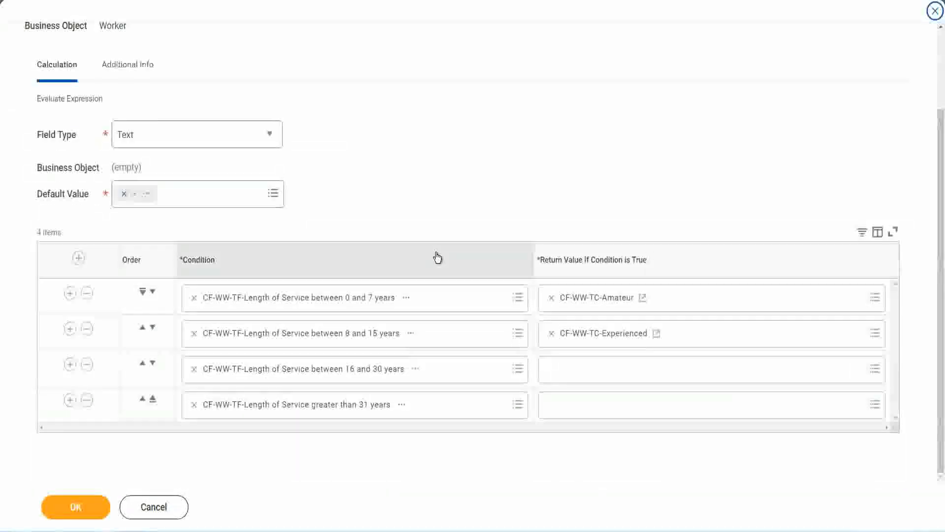
click(589, 374)
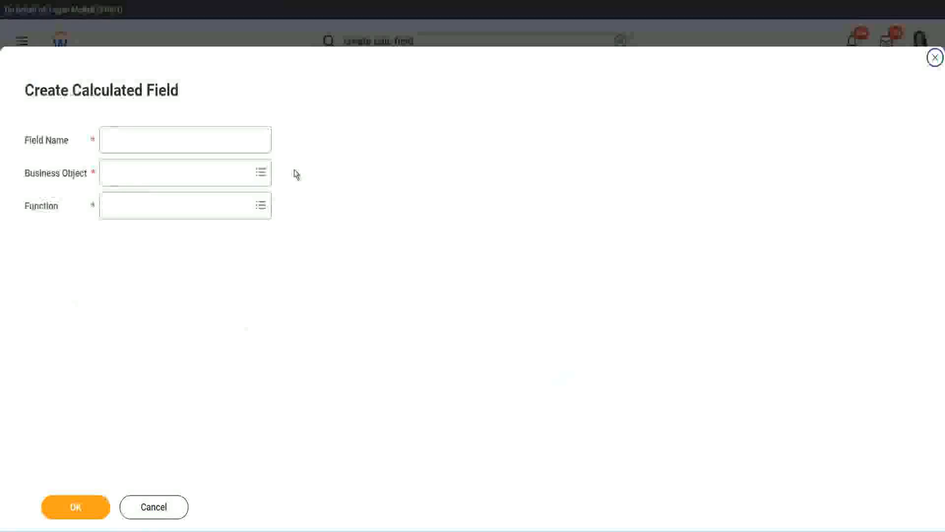
click(201, 139)
text(CF-WWTC-Amateur)
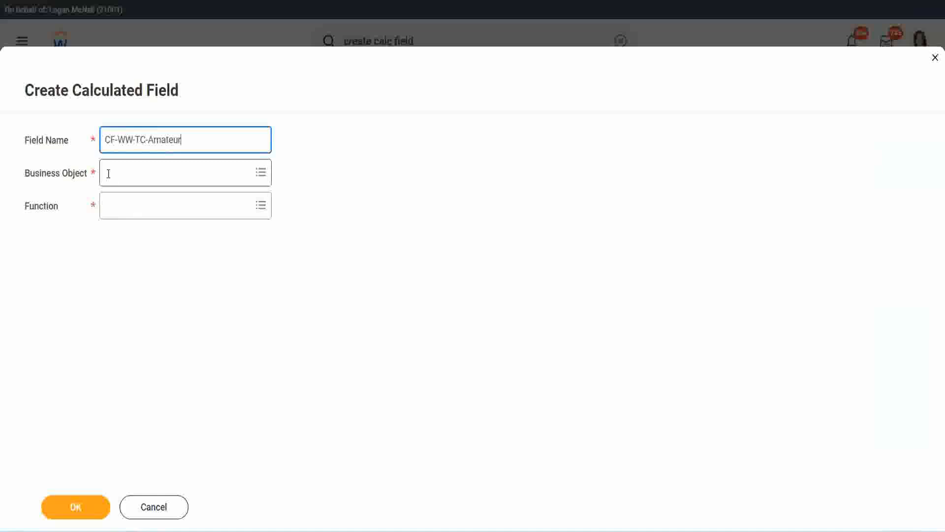
click(108, 173)
text(global)
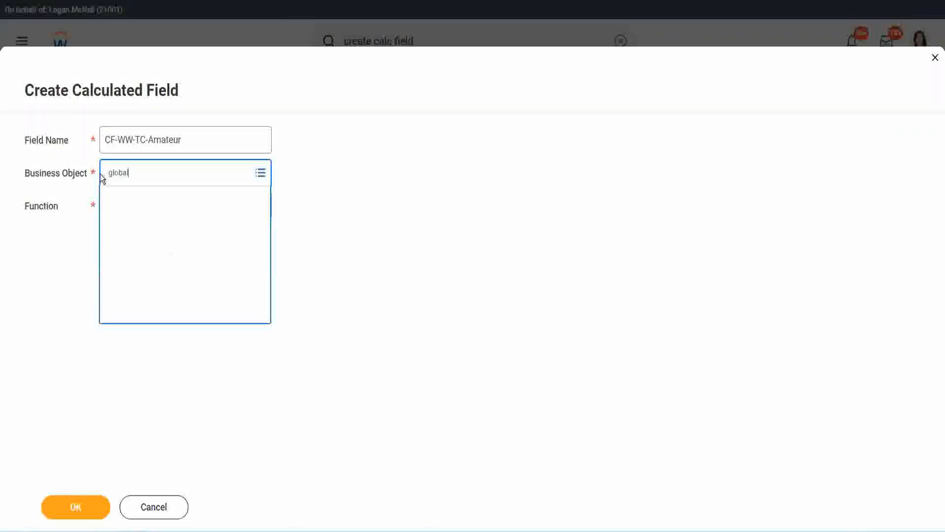
click(155, 148)
double_click(162, 139)
text(S)
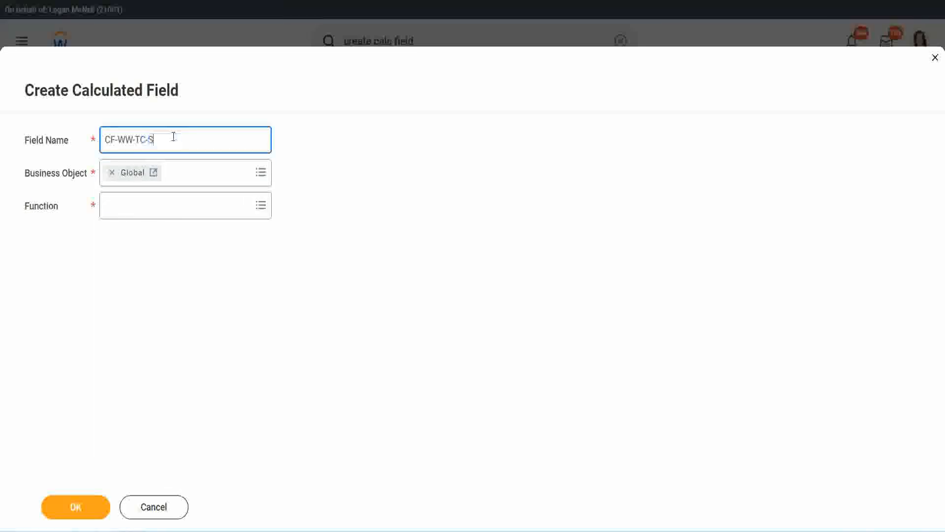
text(enior)
Step: Choose the Text Constant function for CF-WW-TC-Senior and save it with the constant Senior
click(151, 214)
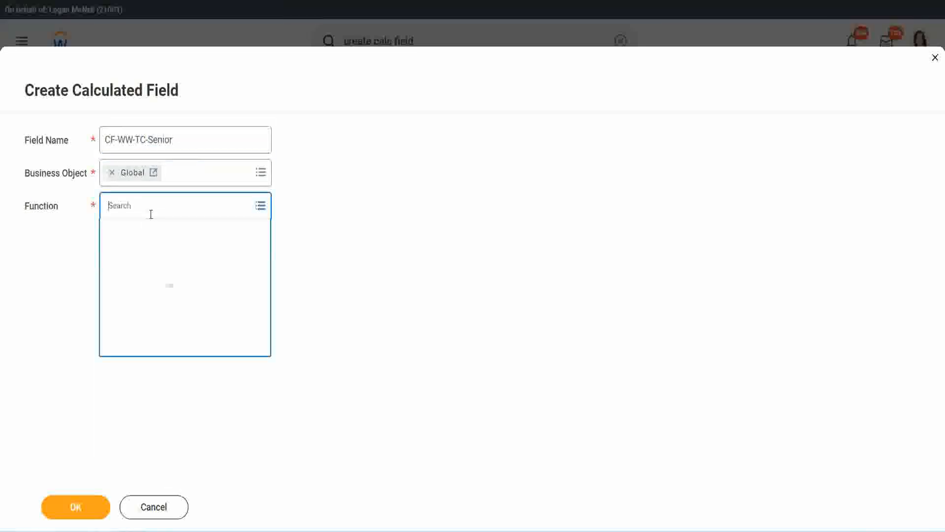
text(tc)
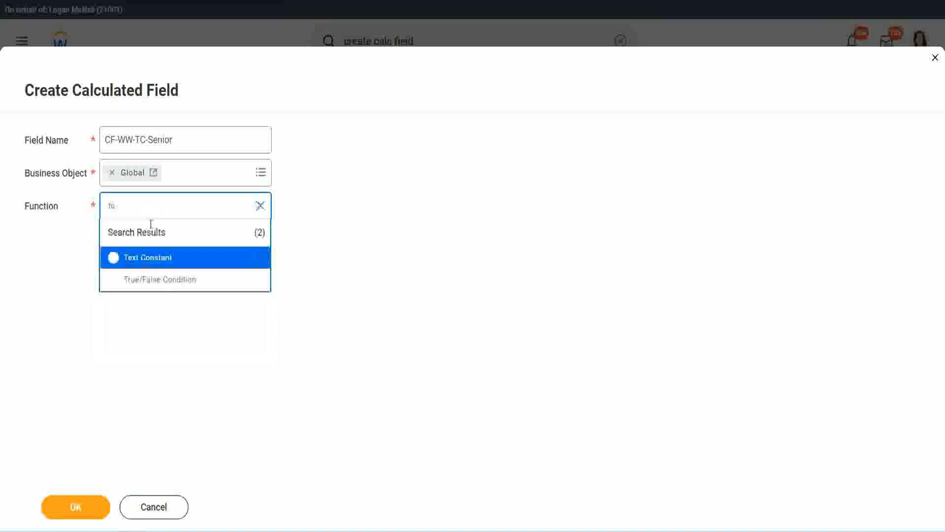
click(146, 257)
click(84, 511)
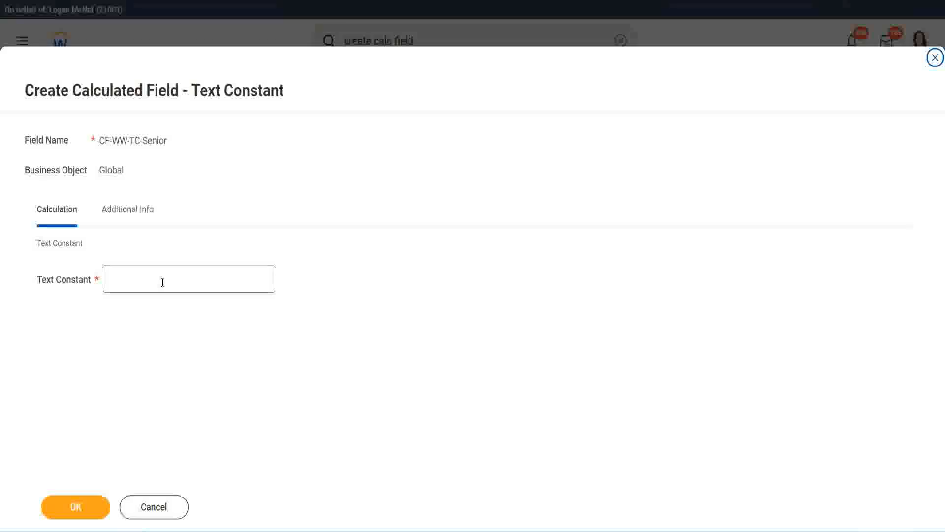
click(159, 277)
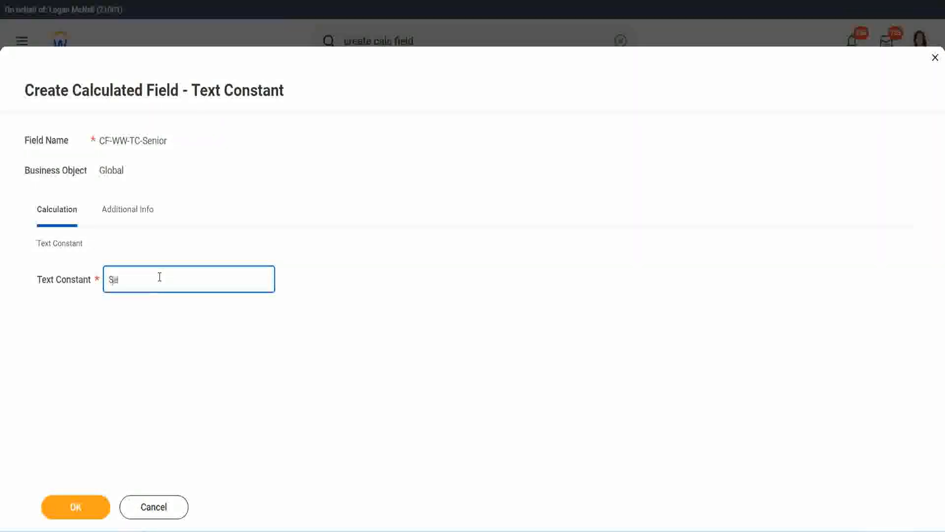
click(94, 499)
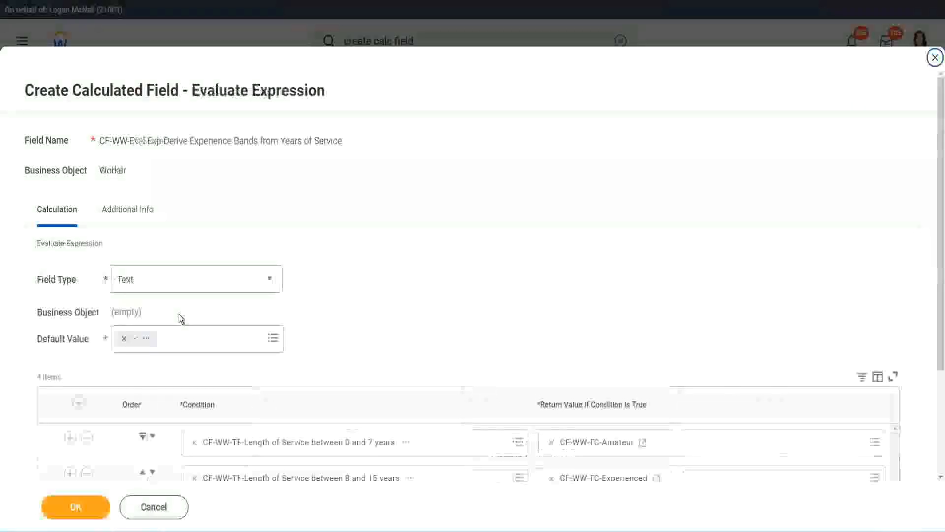
Step: Copy the CF-WW-TC-Senior return value's text and start a new calculated field for the fourth row's return value
scroll(684, 358, down, 3)
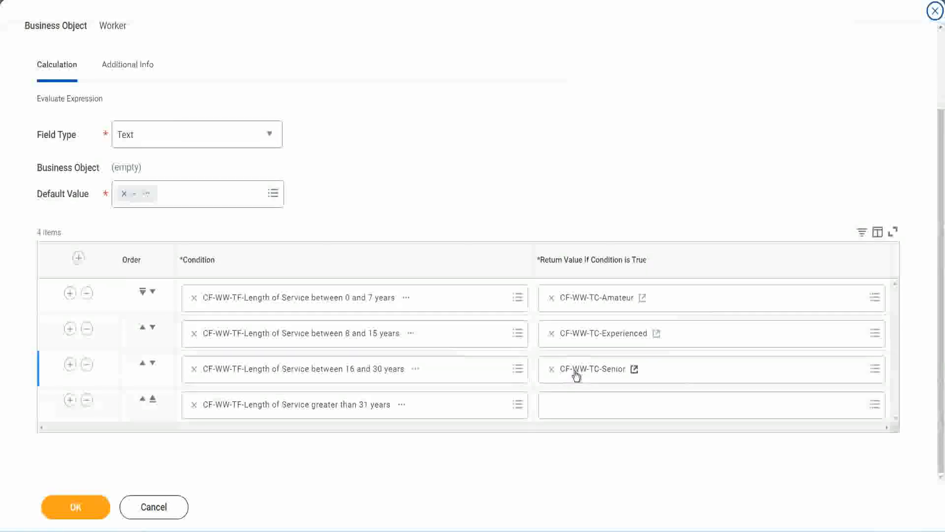
right_click(575, 371)
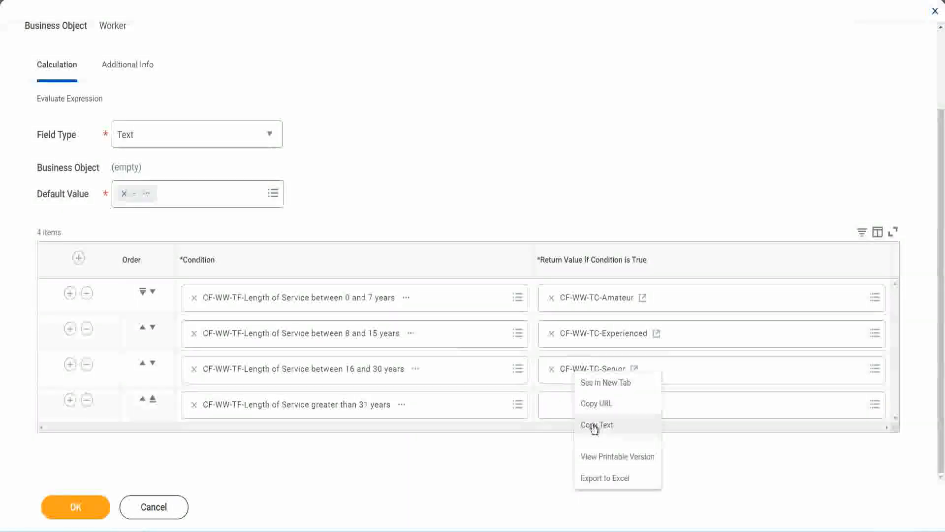
click(576, 420)
click(575, 406)
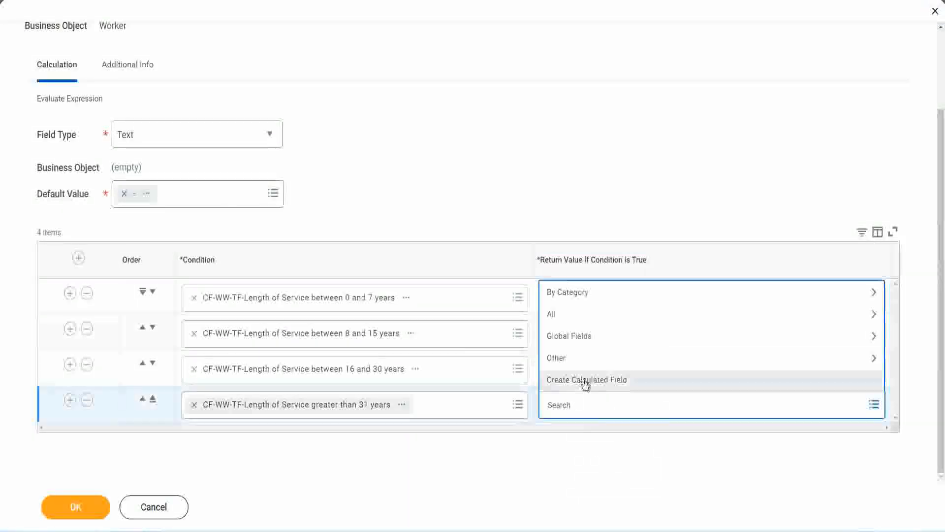
click(584, 383)
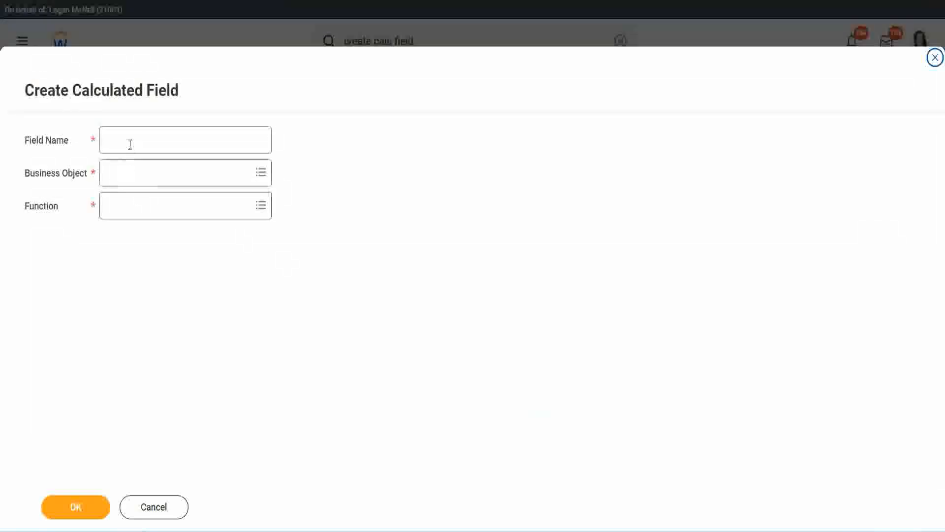
Step: Name the new calculated field CF-WW-TC-Legend and set its business object to Global
click(130, 144)
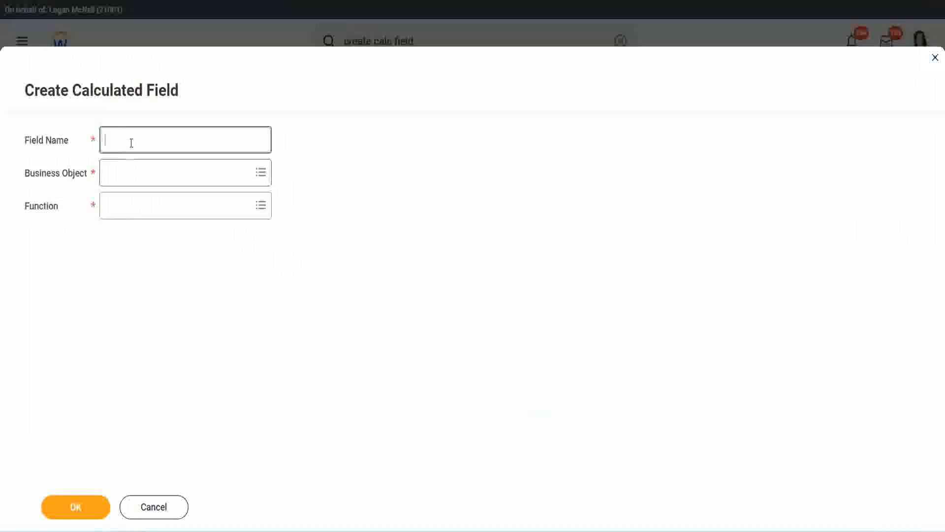
key(ctrl+v)
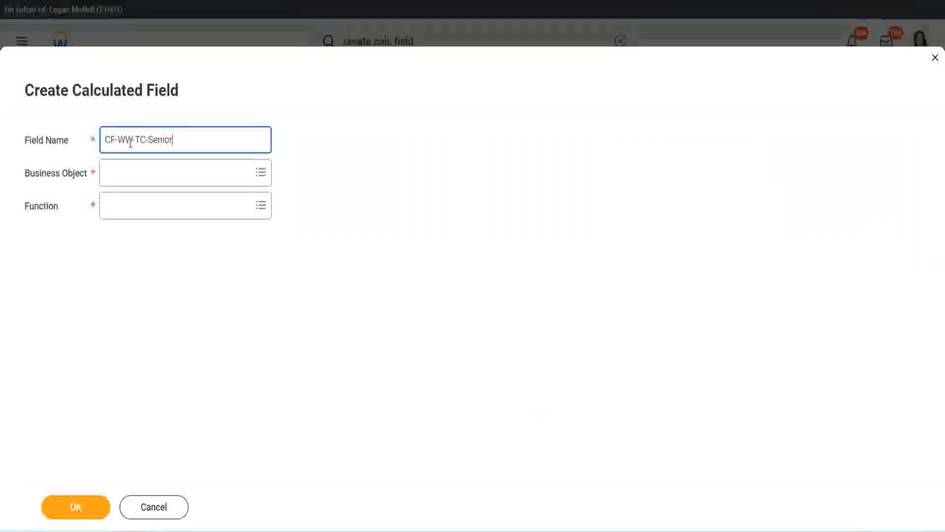
double_click(159, 139)
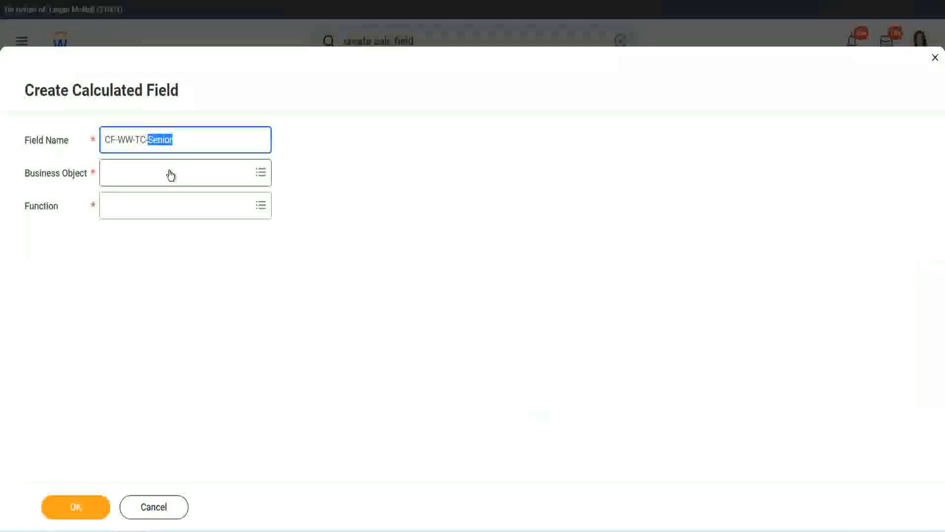
text(Legend)
click(133, 180)
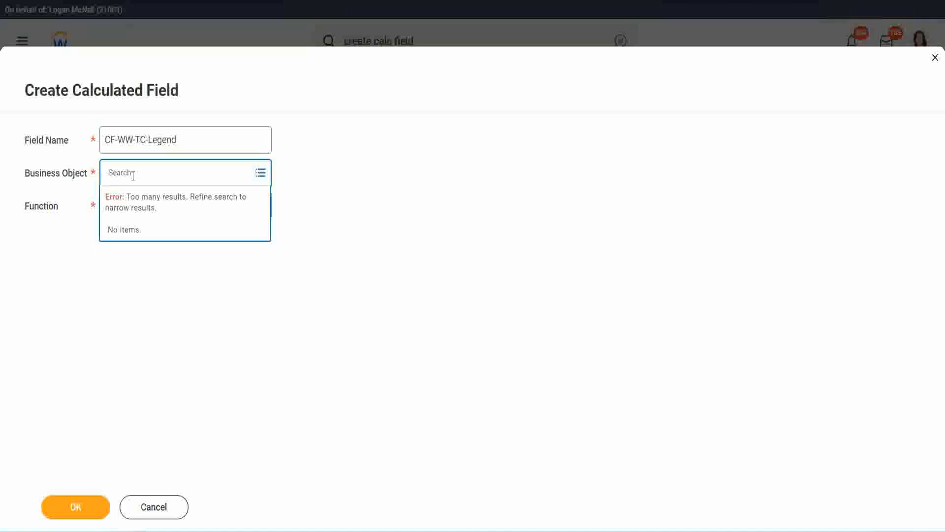
text(Glo)
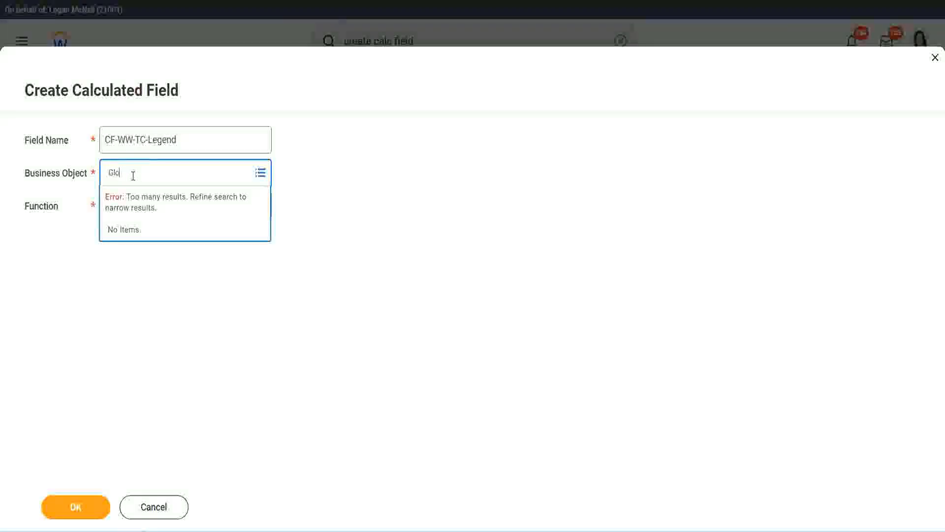
text(bal)
key(Return)
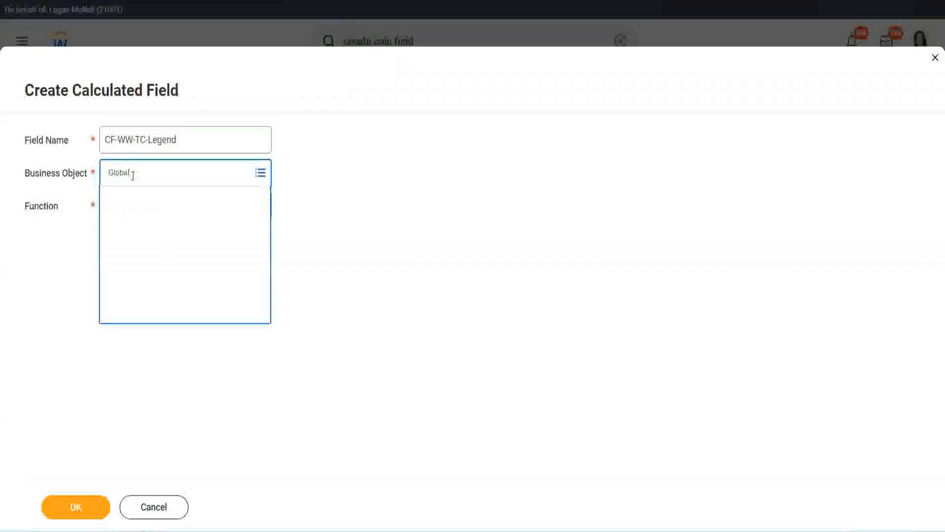
click(141, 228)
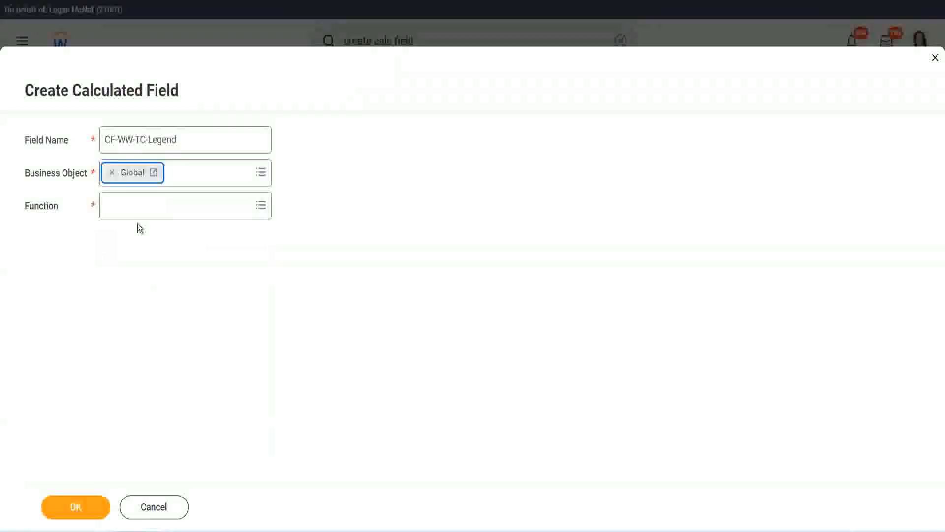
Step: Choose the Text Constant function for CF-WW-TC-Legend and save it with the constant Legend
click(135, 207)
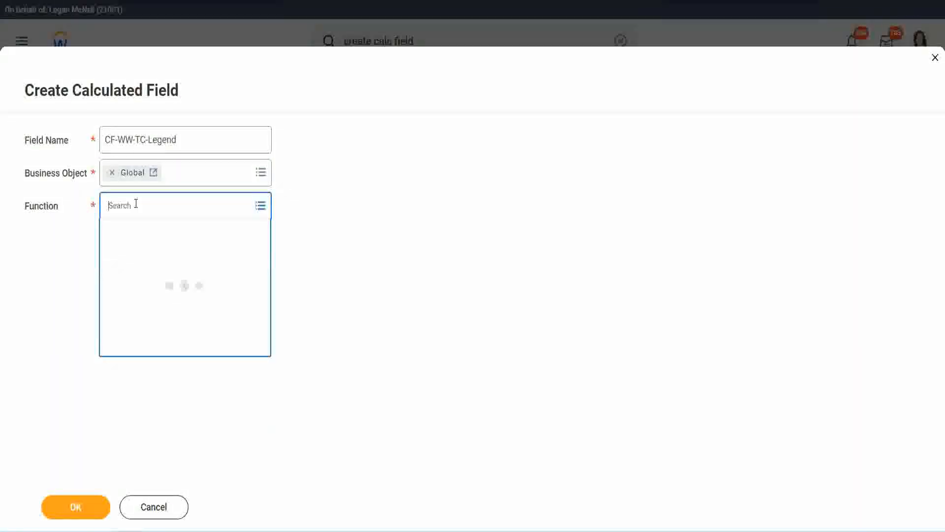
text(tc)
key(Return)
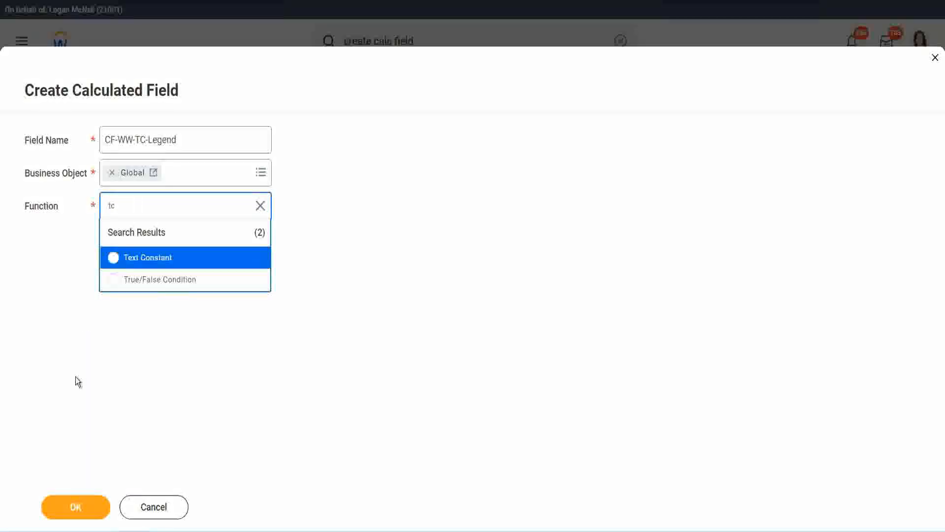
click(172, 266)
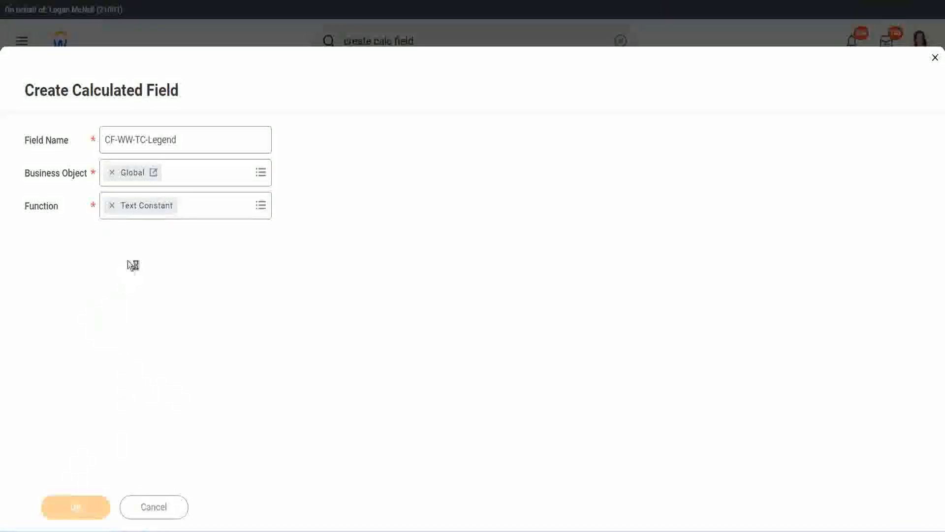
click(122, 279)
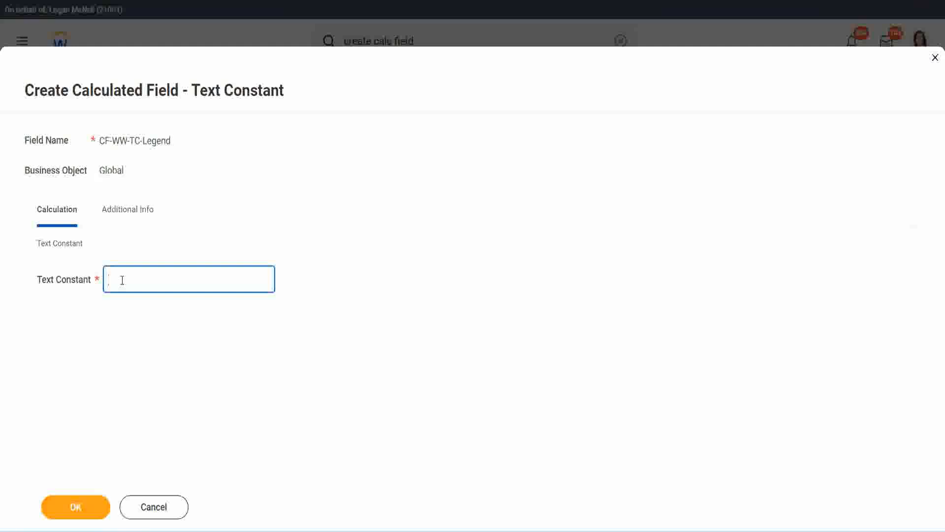
text(Legend)
click(76, 506)
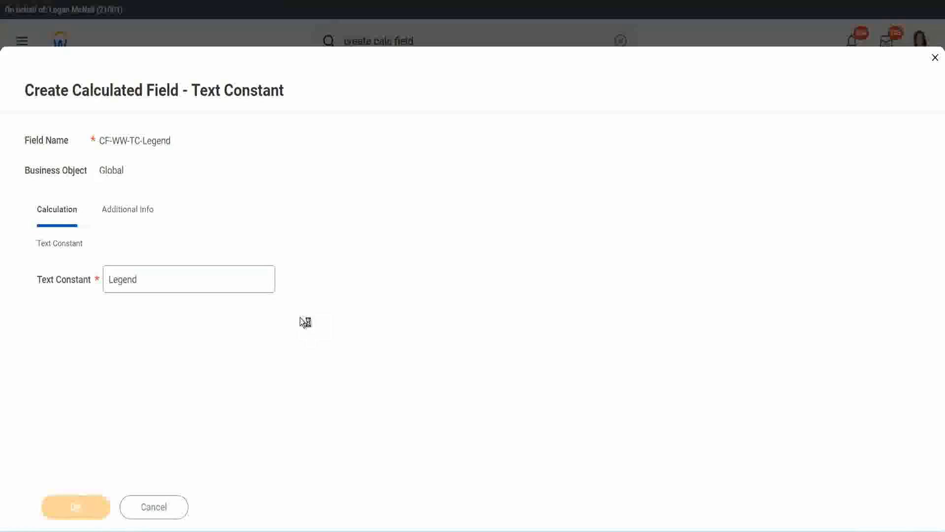
Step: Review the Evaluate Expression's conditions and return values and save the calculated field
scroll(500, 265, down, 3)
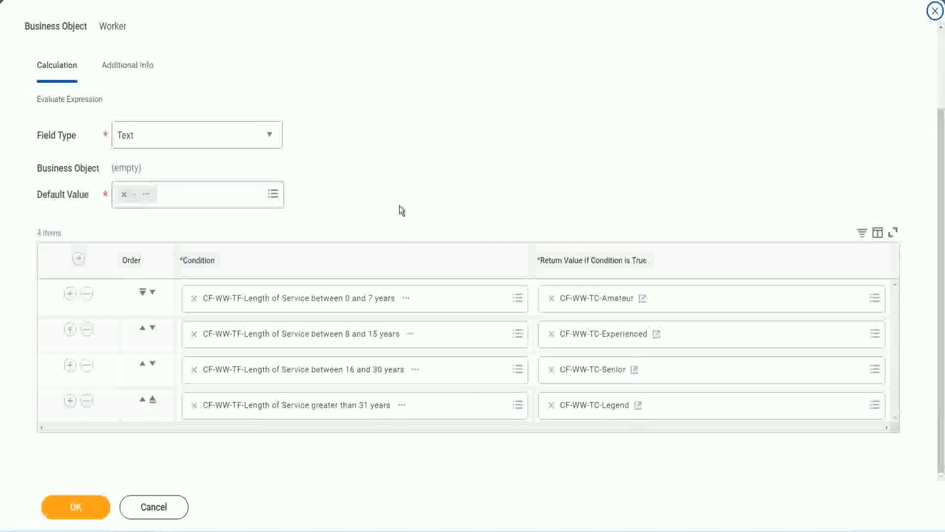
scroll(400, 197, up, 2)
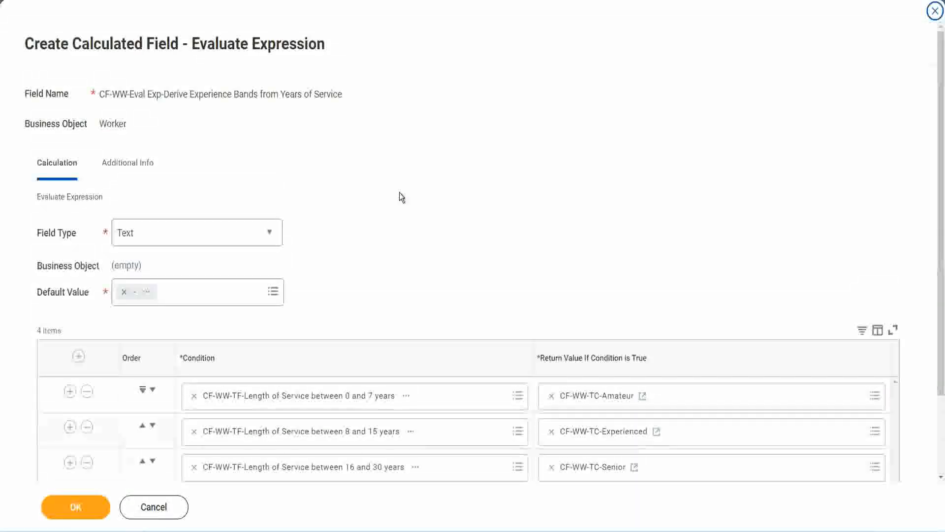
scroll(400, 196, down, 2)
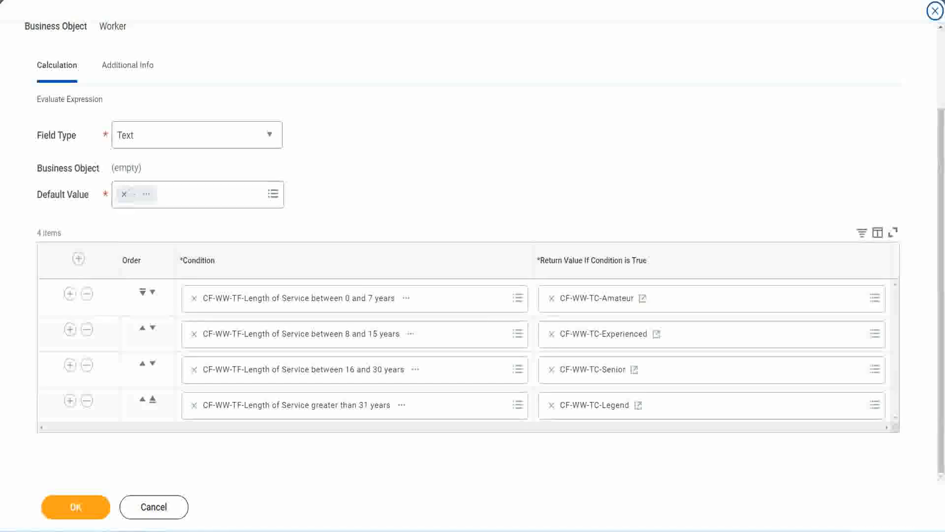
drag(606, 138, 613, 237)
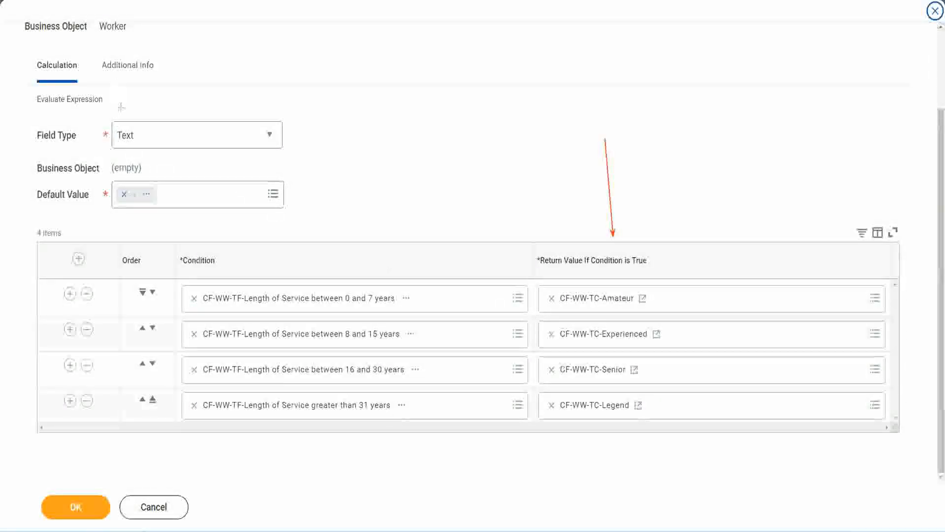
drag(123, 117, 122, 118)
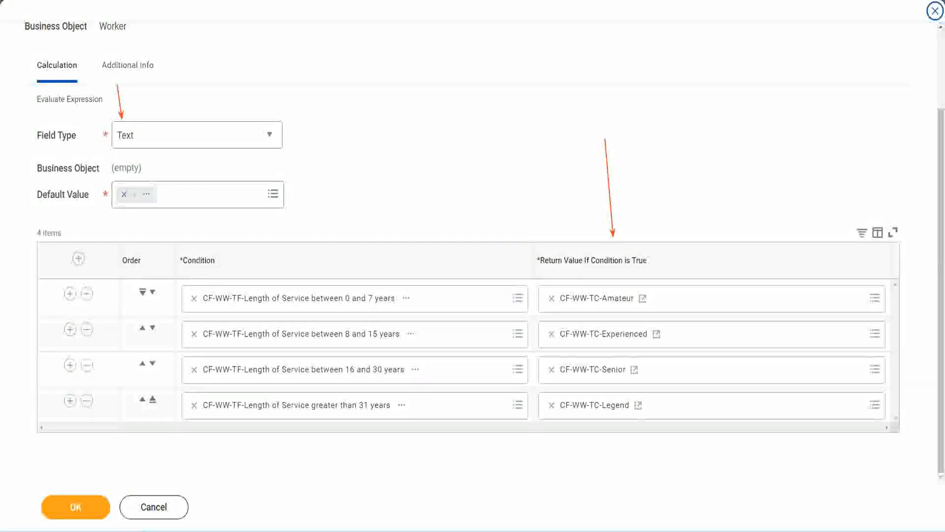
click(82, 506)
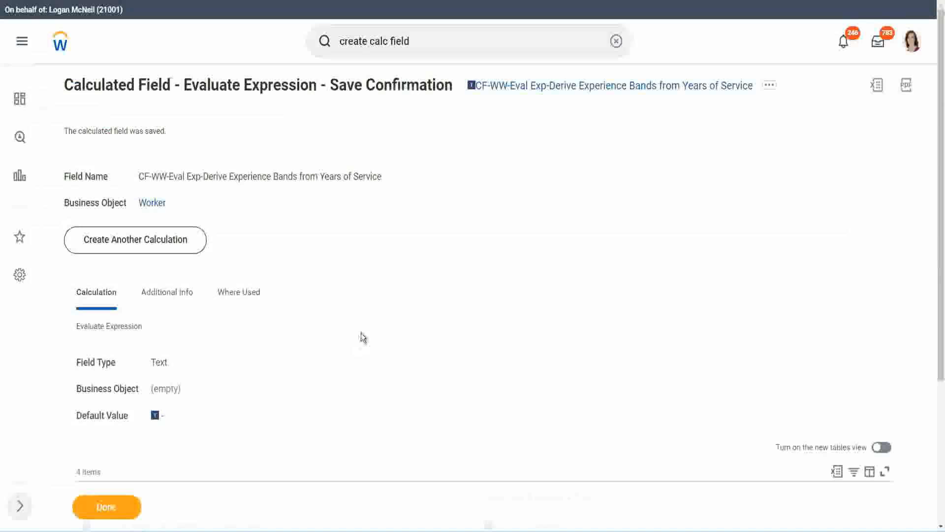
Step: Copy the saved Evaluate Expression field's name and close its save confirmation
scroll(364, 345, down, 4)
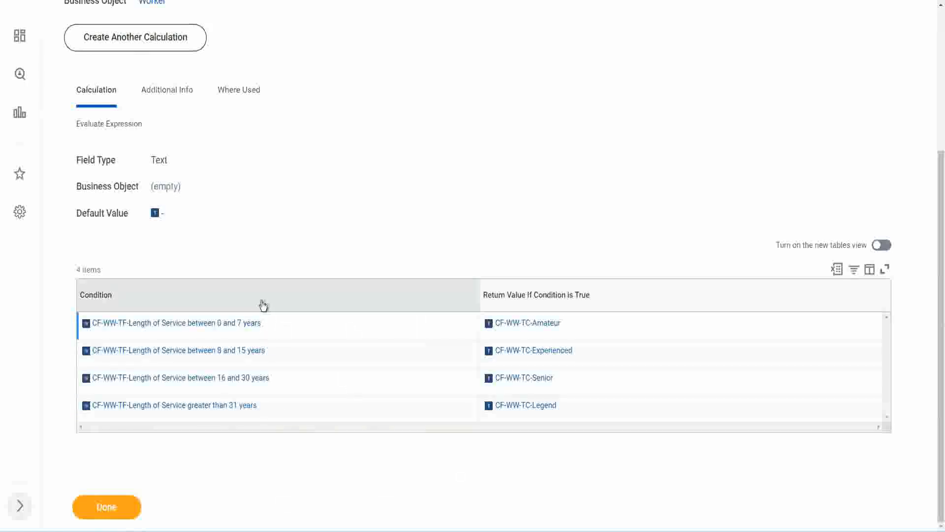
scroll(318, 200, up, 4)
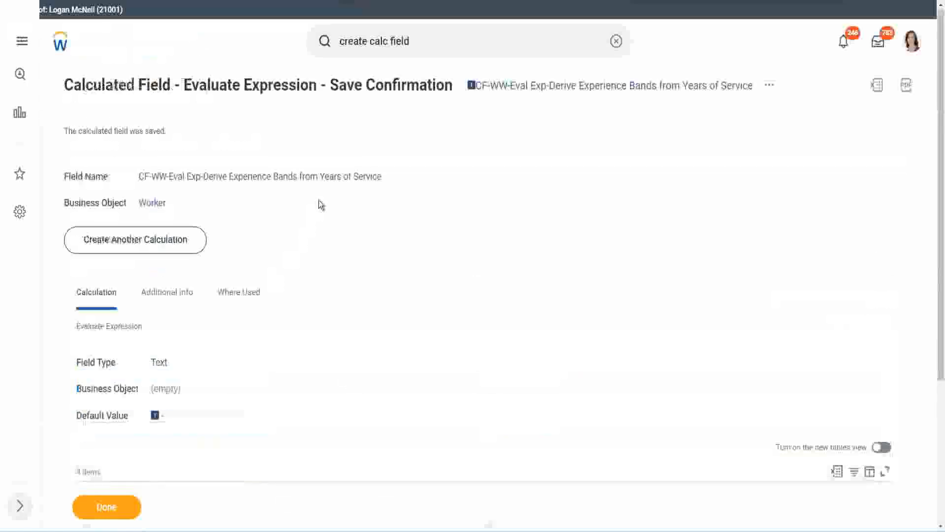
right_click(557, 93)
click(582, 147)
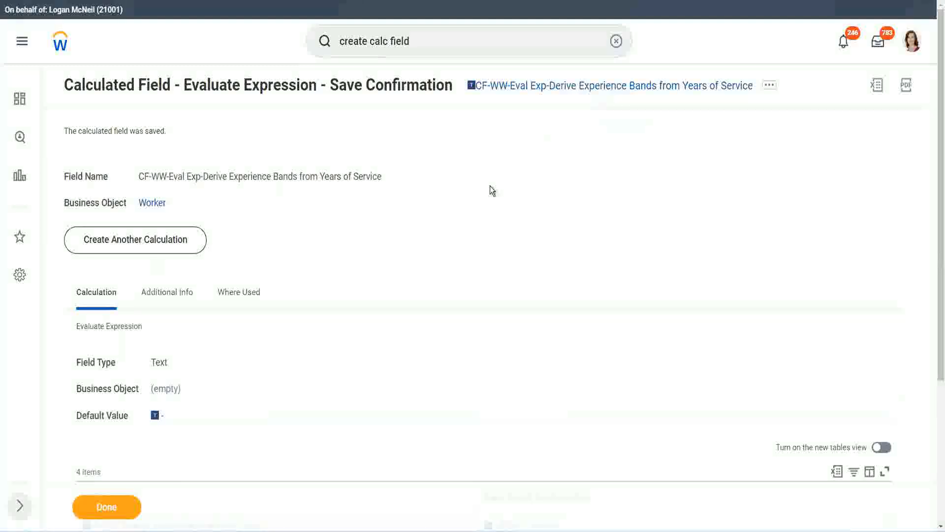
click(105, 509)
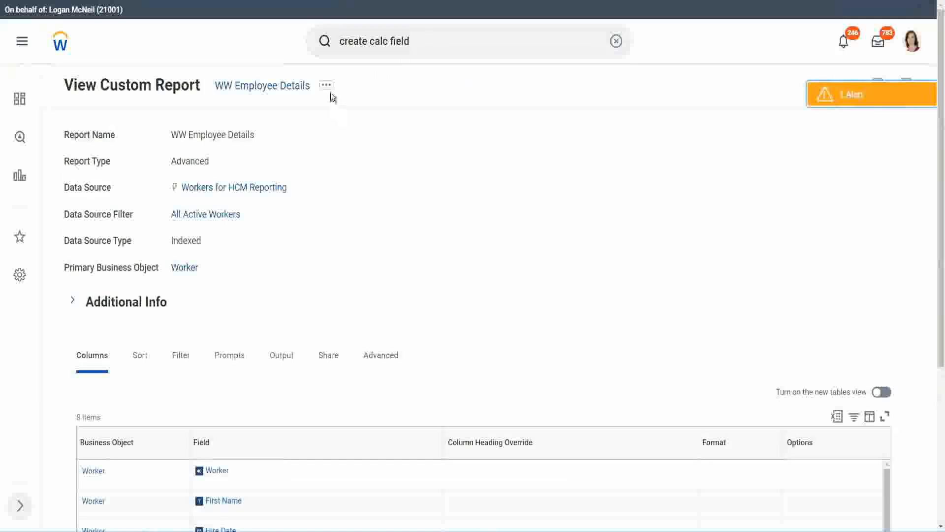
Step: Open the WW Employee Details custom report for editing
click(328, 88)
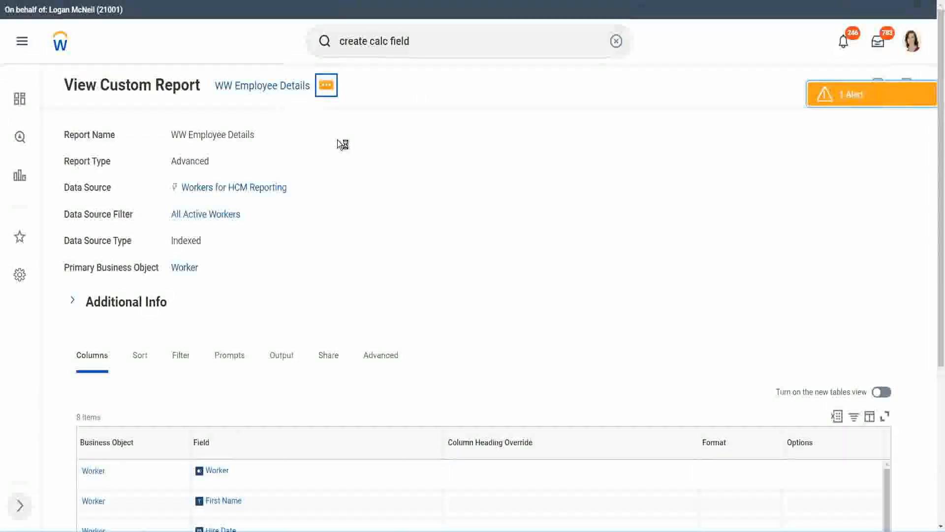
mouse_move(384, 140)
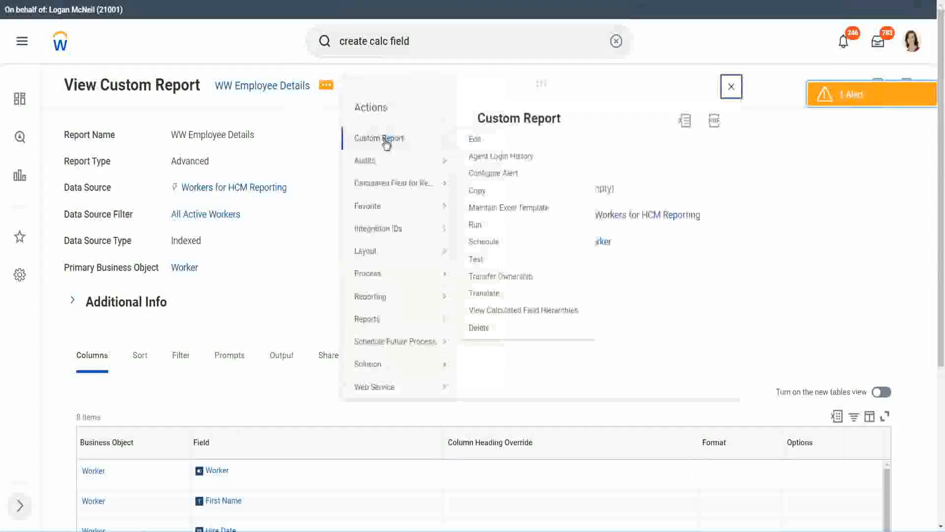
click(476, 139)
Step: Remove the CF-WW-Substring Text-Years from Length of Service column and add an empty Worker column row at the end of the report
scroll(344, 214, down, 5)
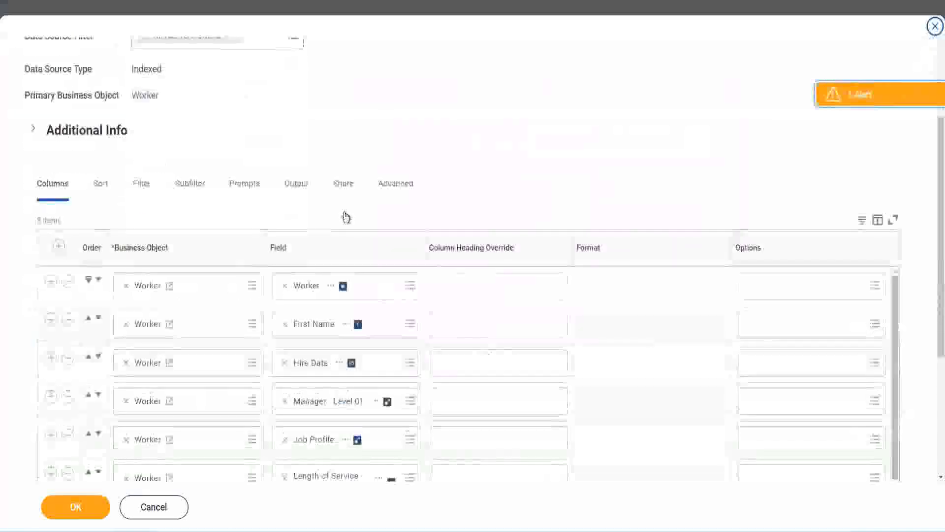
scroll(346, 217, down, 2)
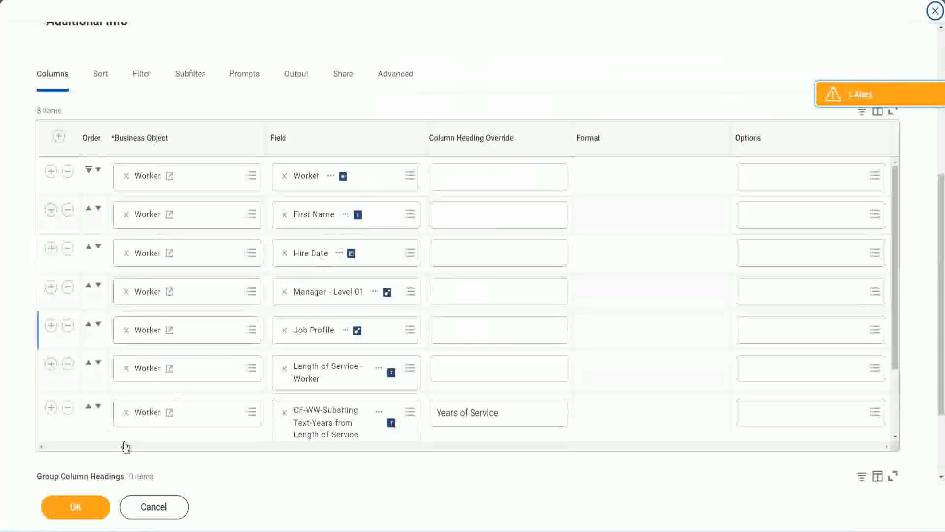
click(51, 408)
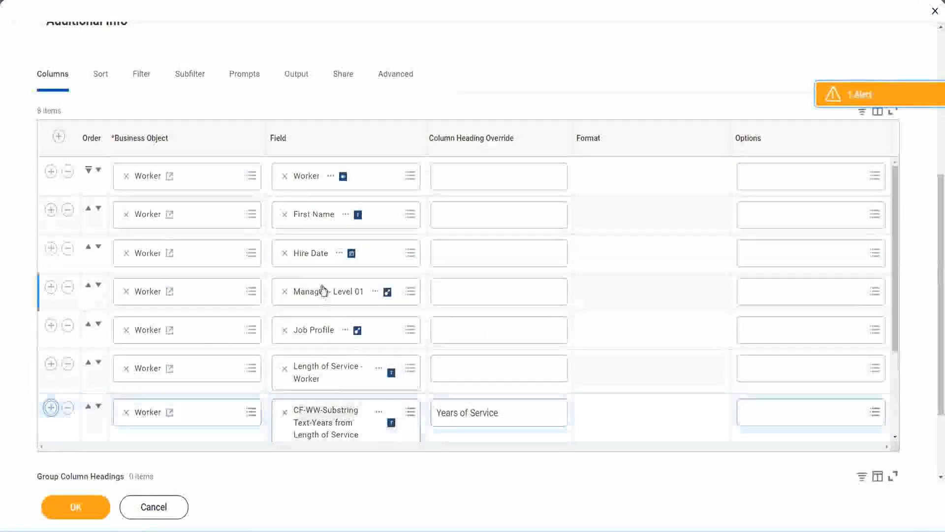
scroll(495, 323, down, 2)
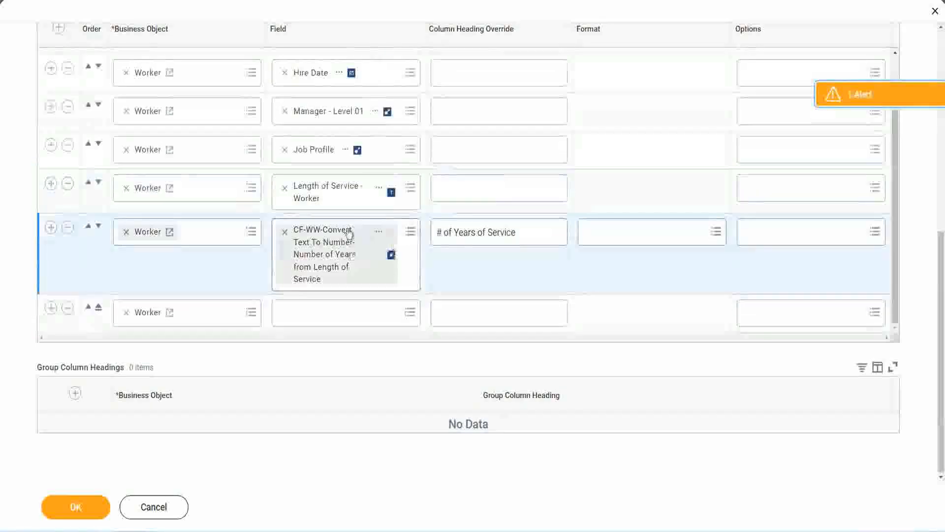
Step: Fill the empty row with CF-WW-Eval Exp-Derive Experience Bands from Years of Service under the heading Experience Bands, and save the report
click(309, 312)
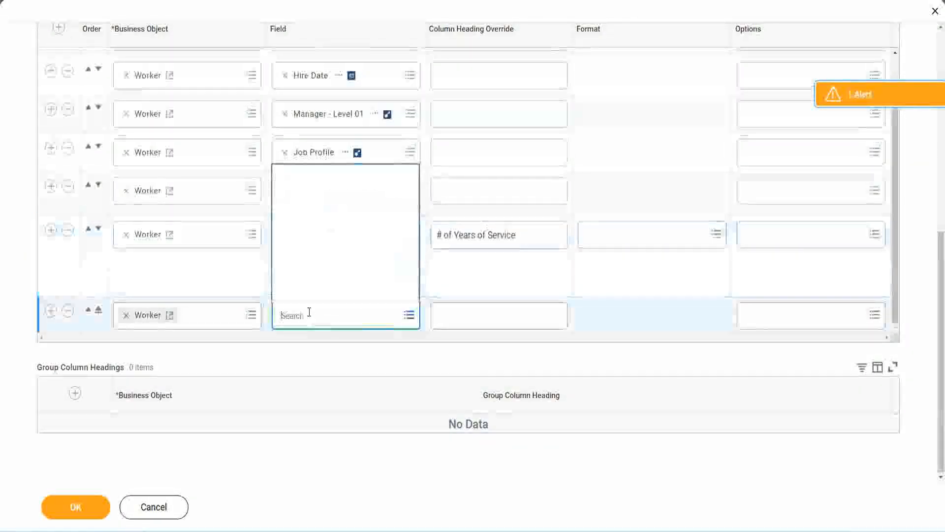
key(ctrl+v)
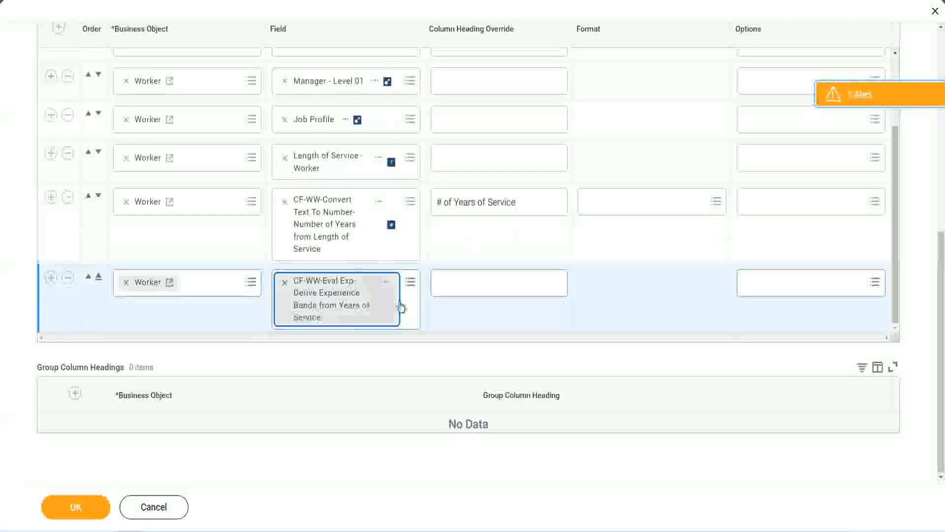
click(482, 283)
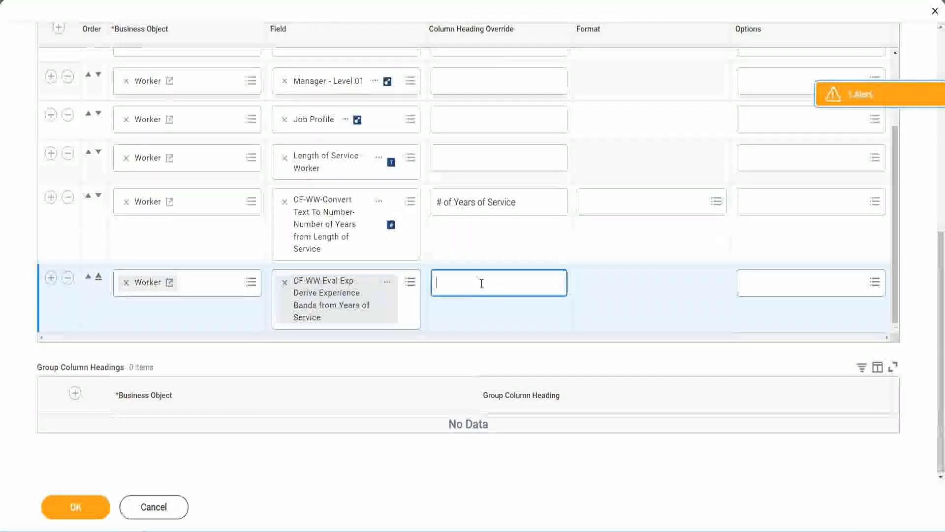
text(E)
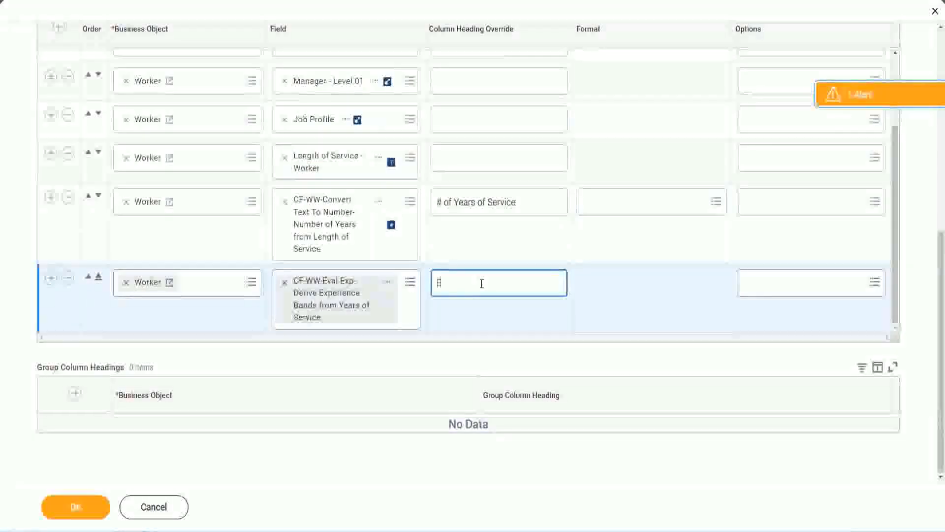
text(xperience Bands)
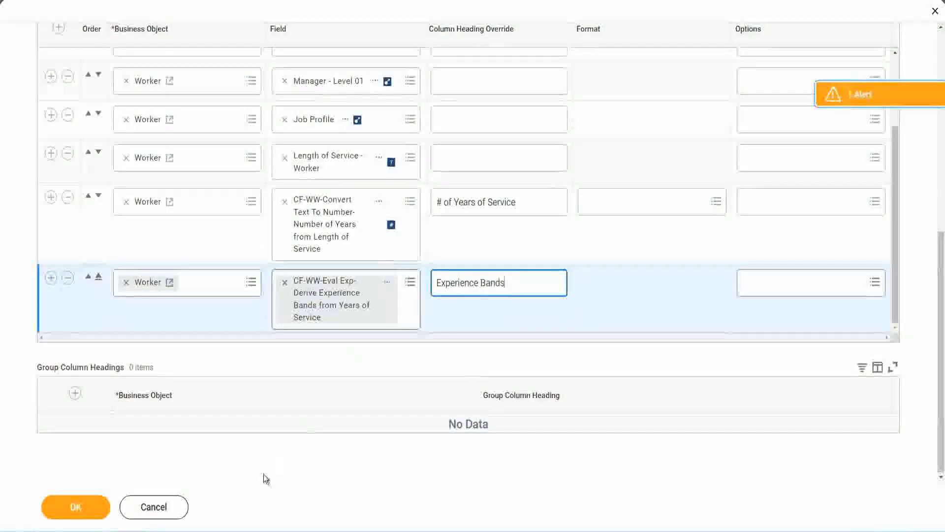
click(81, 507)
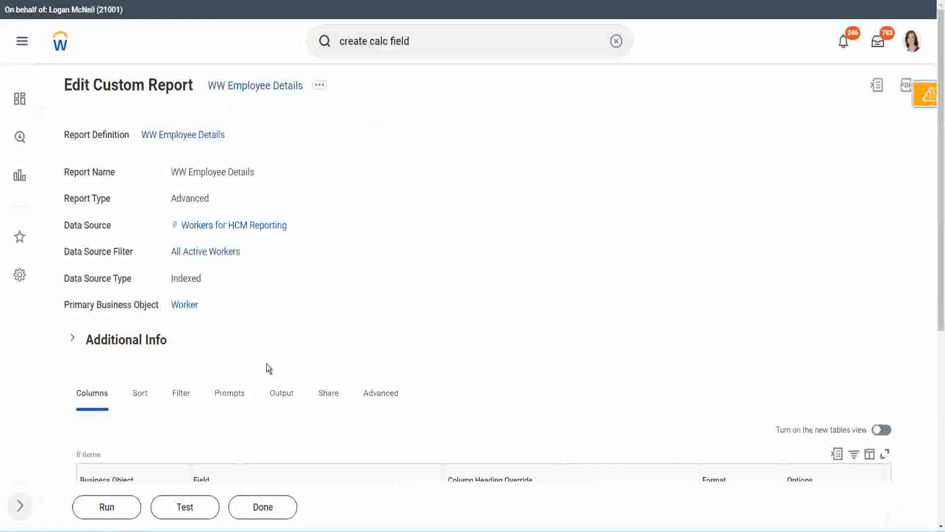
Step: Run the WW Employee Details report with the worker type, employee type and contingent worker type prompts left empty
scroll(295, 338, down, 5)
click(110, 507)
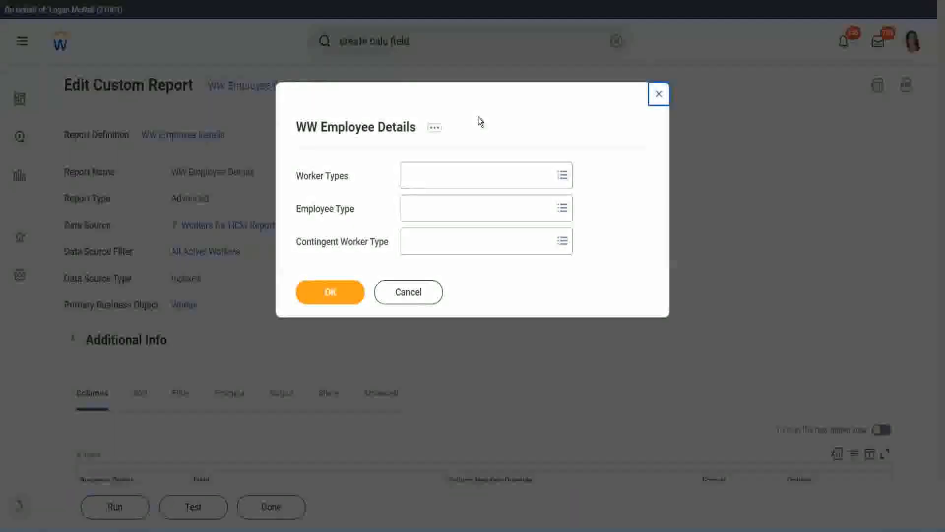
click(330, 293)
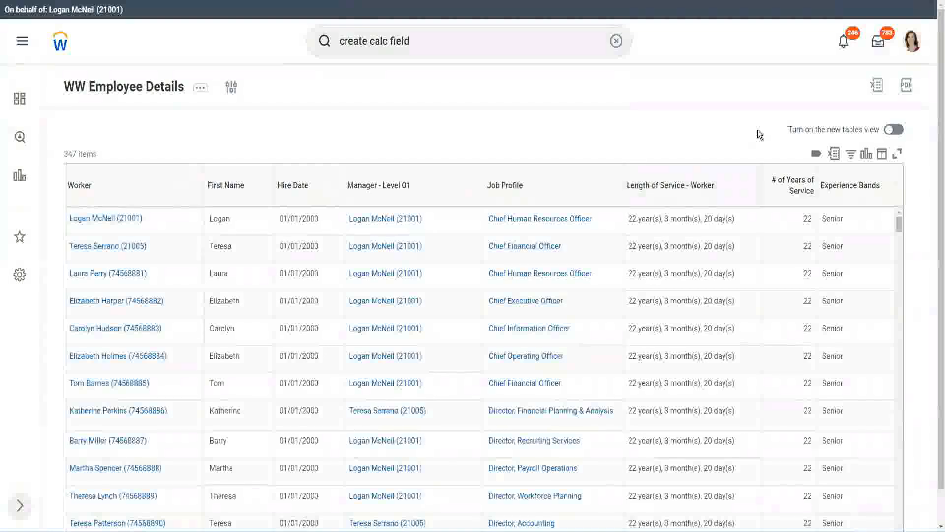
Step: Compare the first worker's years of service and experience band with the 16 - 30 years : Senior definition in the Notepad++ notes
scroll(758, 130, down, 1)
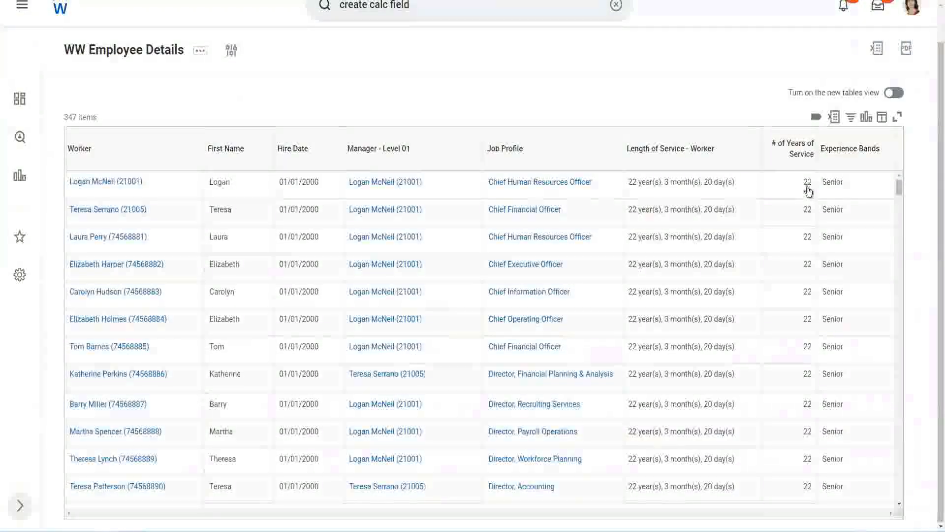
click(806, 187)
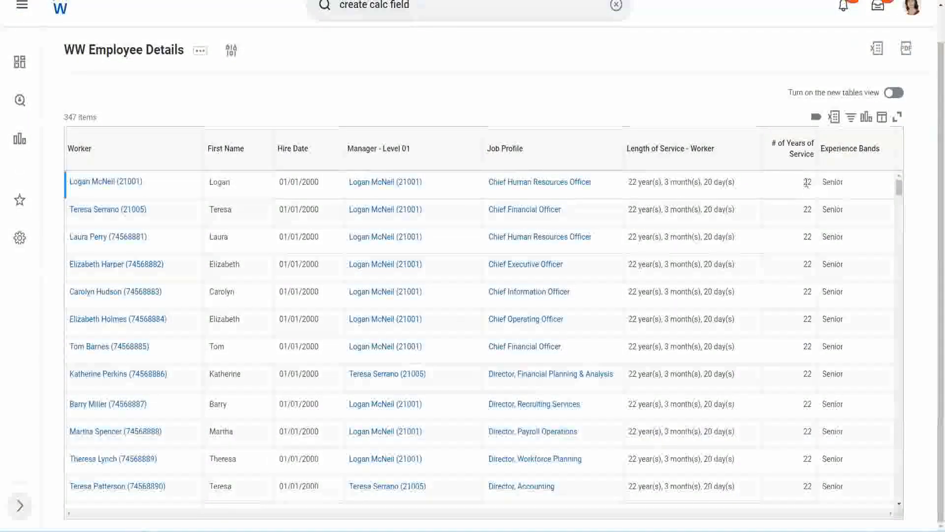
double_click(812, 183)
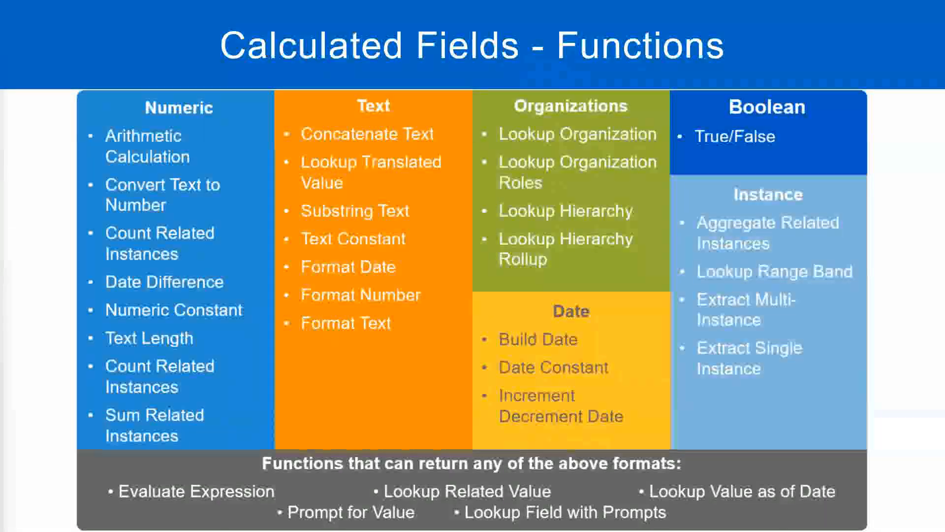
key(alt+Tab)
click(241, 172)
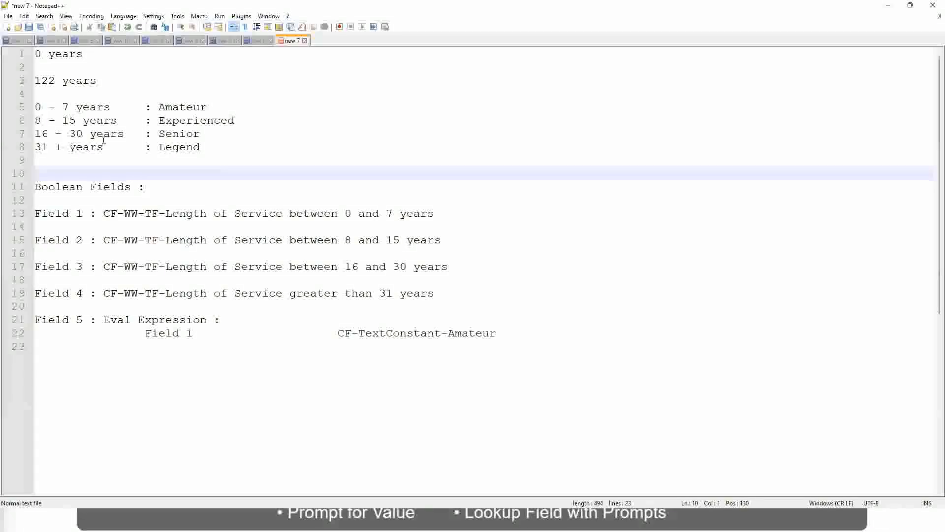
click(161, 133)
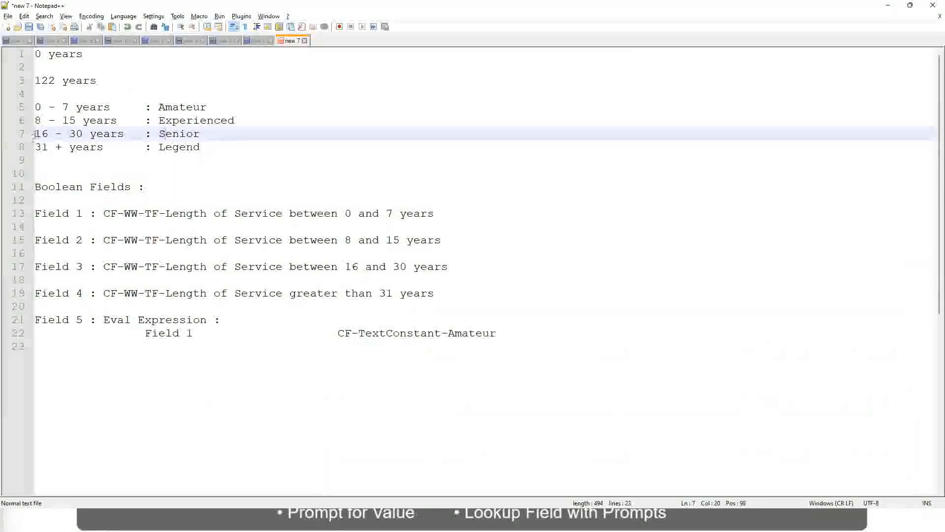
drag(34, 134, 91, 134)
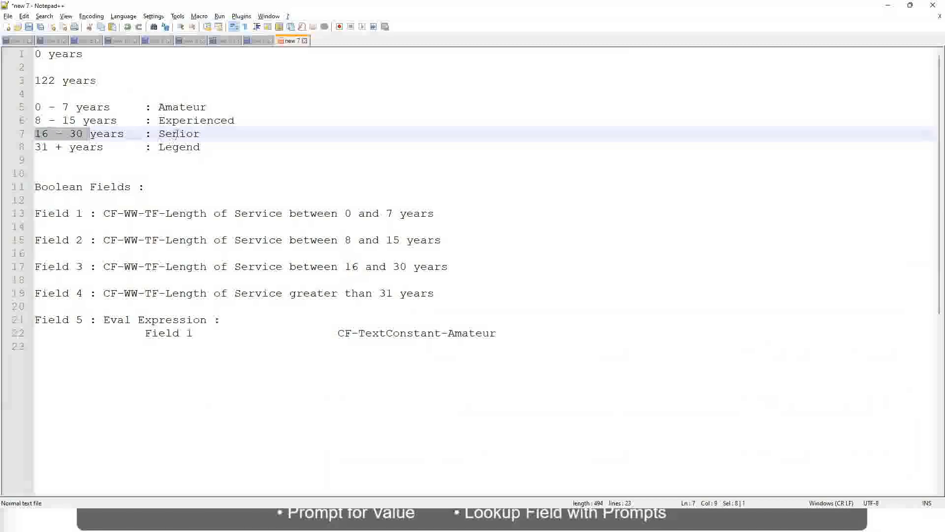
double_click(176, 134)
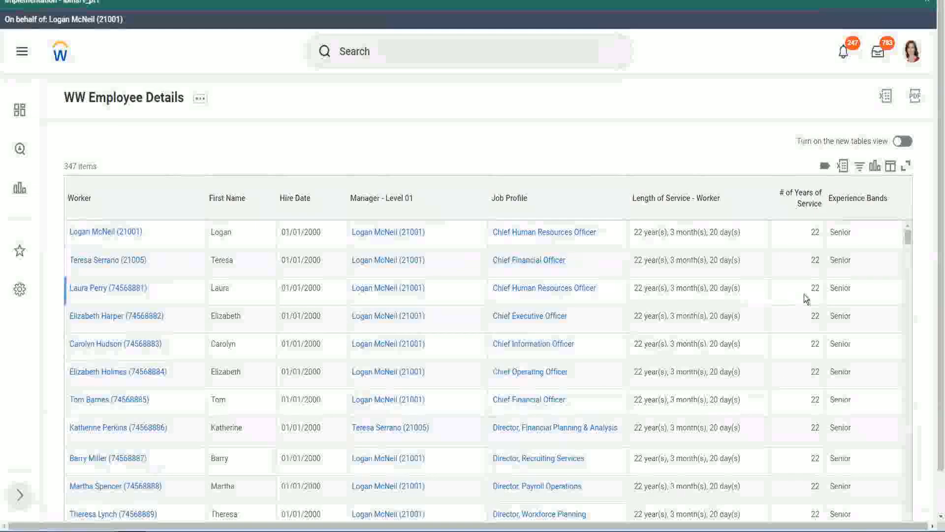
Step: Examine the # of Years of Service and Experience Bands columns across further rows of the report in Workday
scroll(805, 294, down, 2)
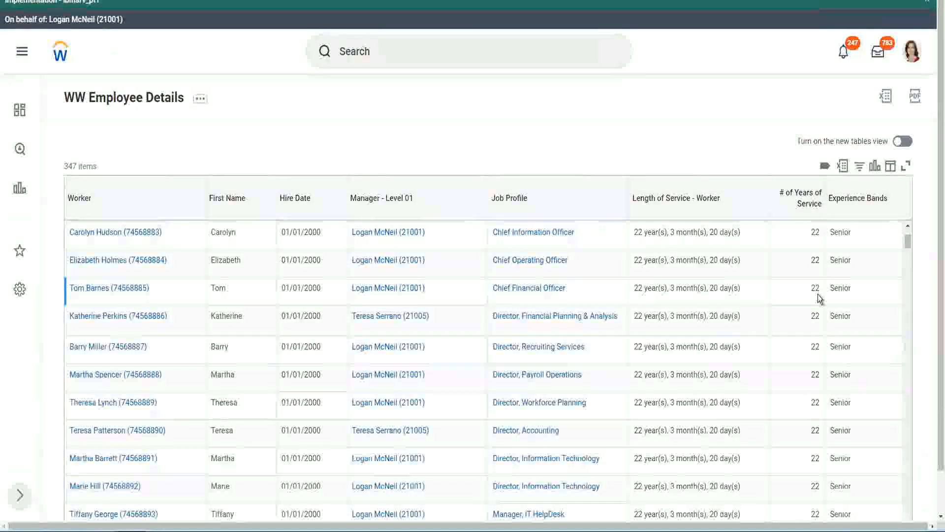
scroll(819, 298, down, 7)
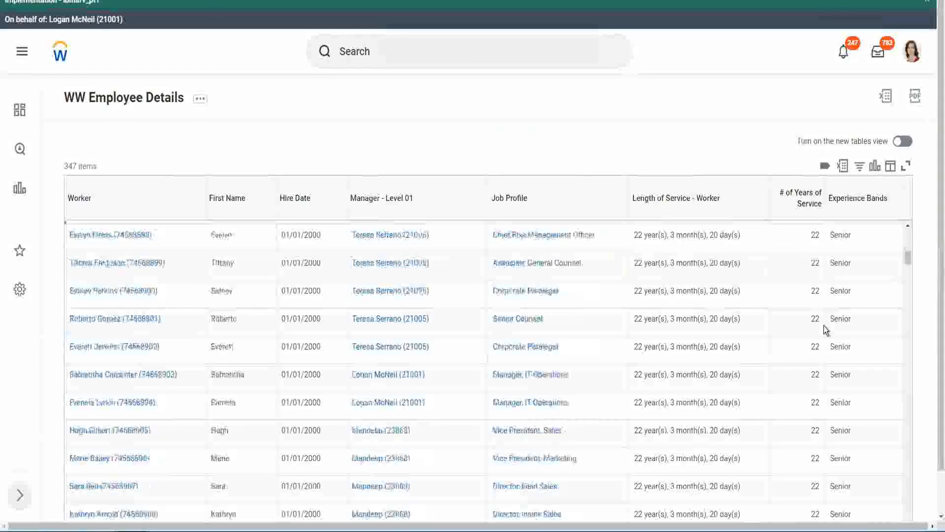
scroll(824, 326, down, 3)
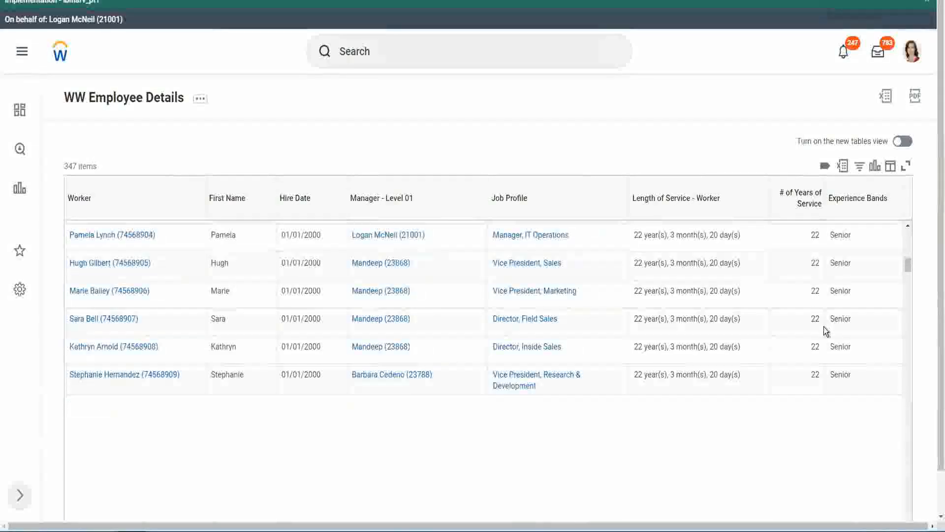
scroll(838, 340, down, 1)
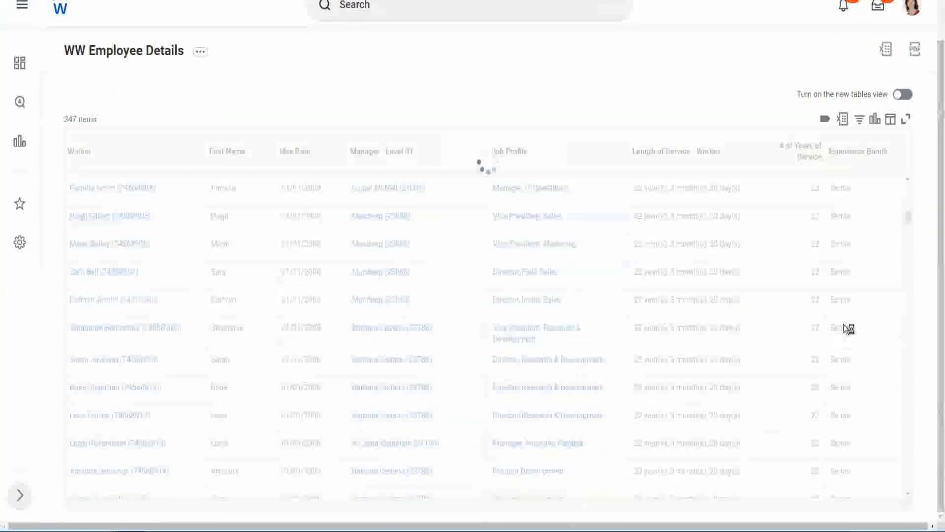
scroll(876, 277, down, 4)
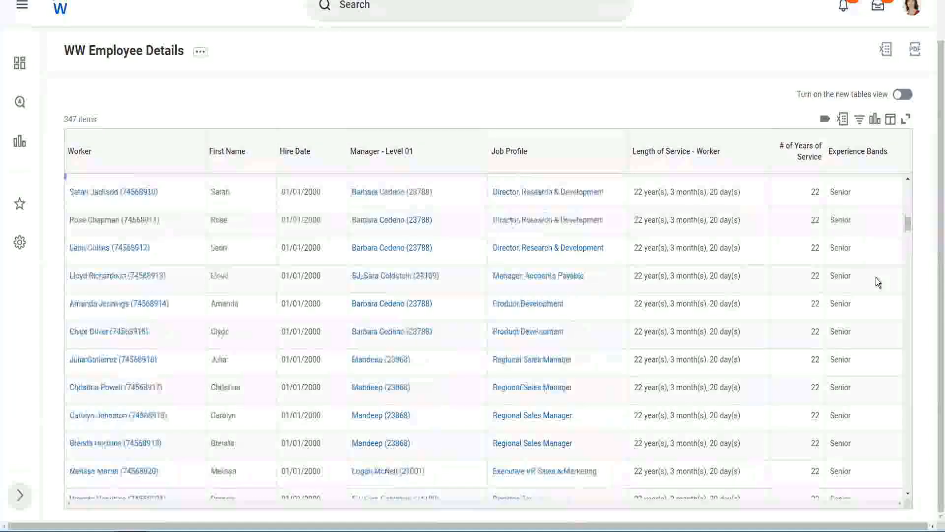
scroll(875, 277, down, 3)
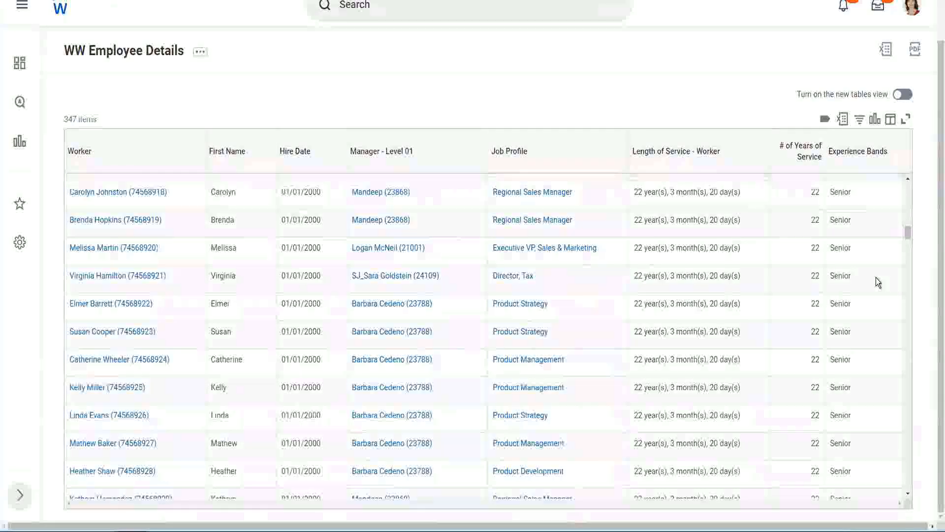
scroll(876, 276, down, 6)
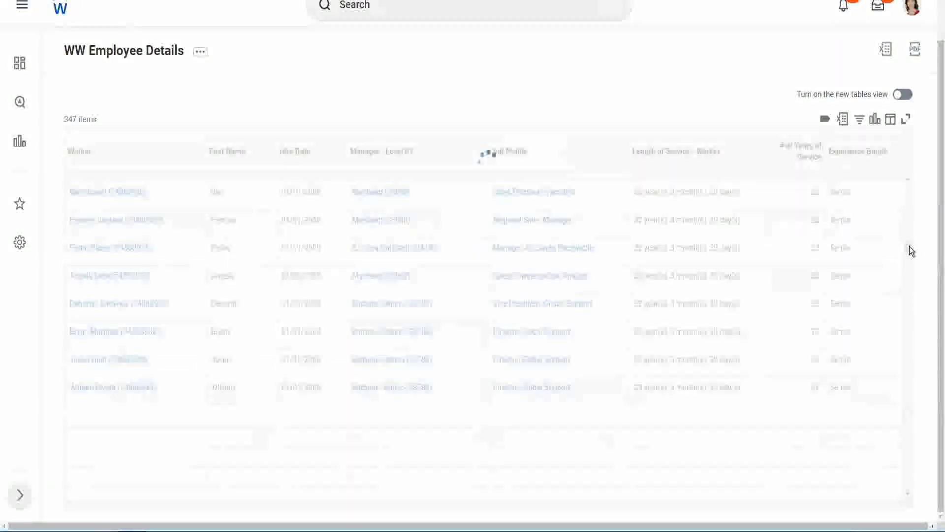
Step: Filter the report output to rows whose Experience Bands column contains Amateur
click(864, 161)
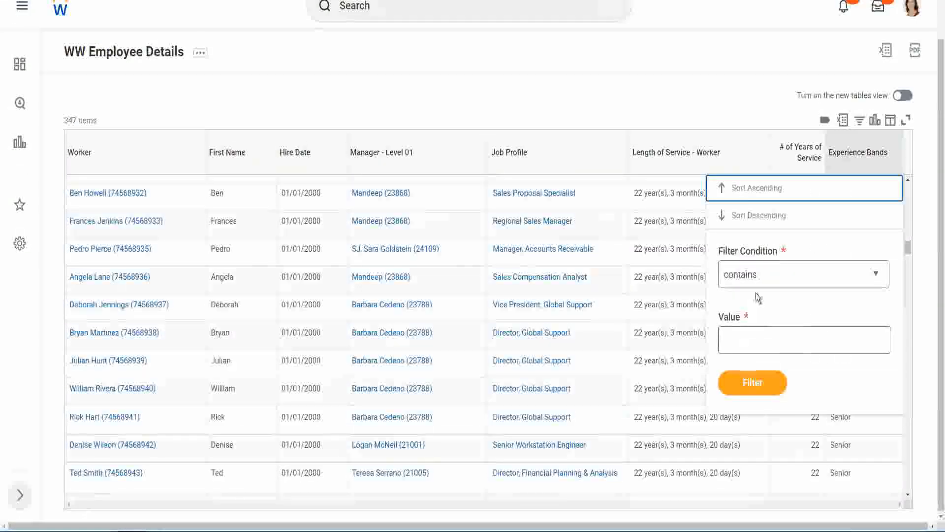
click(749, 330)
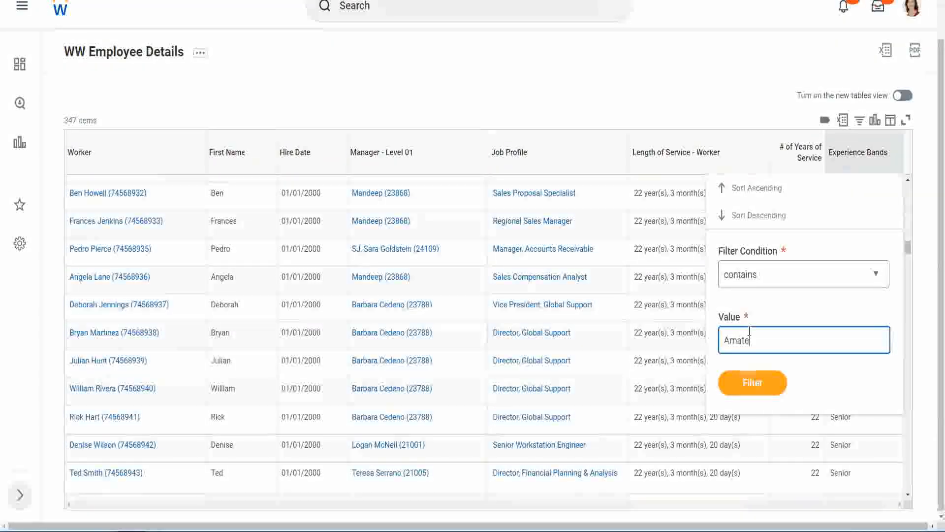
text(Amateur)
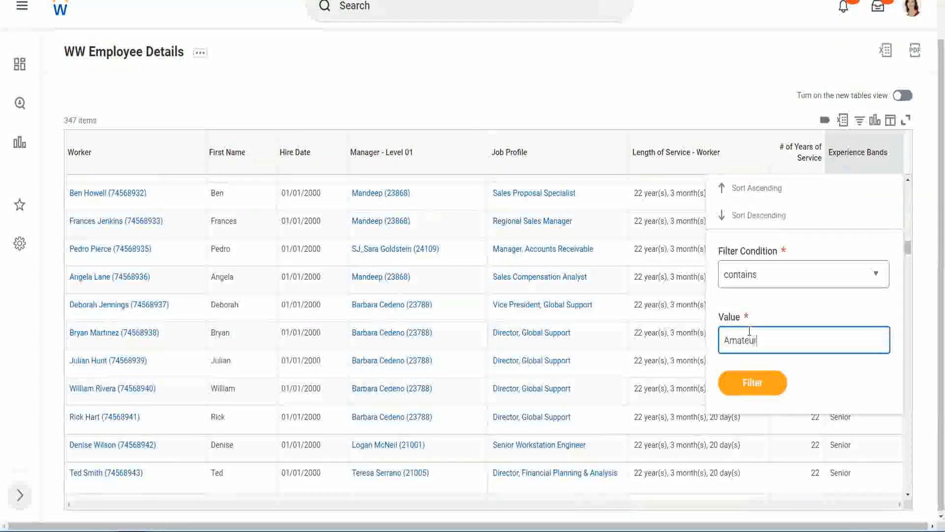
click(746, 389)
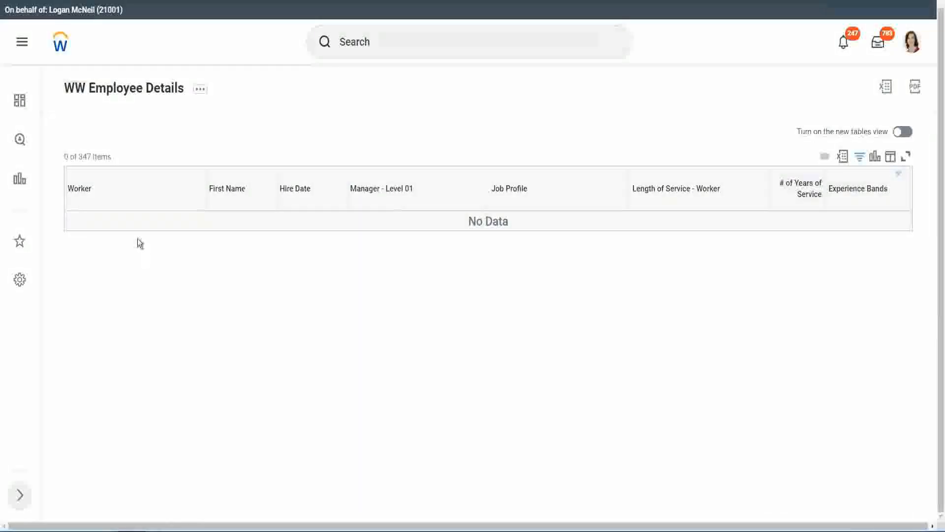
Step: Change the Experience Bands filter value to Legend and apply it
click(857, 190)
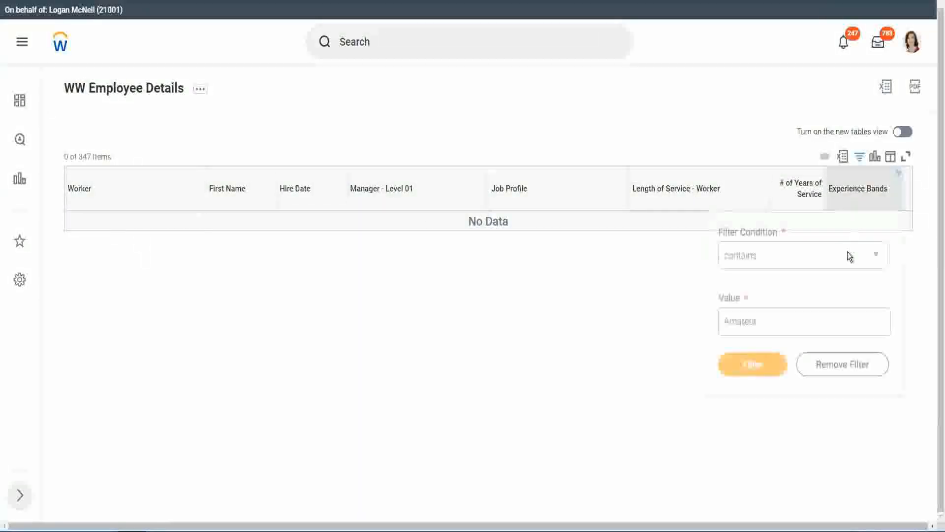
click(764, 317)
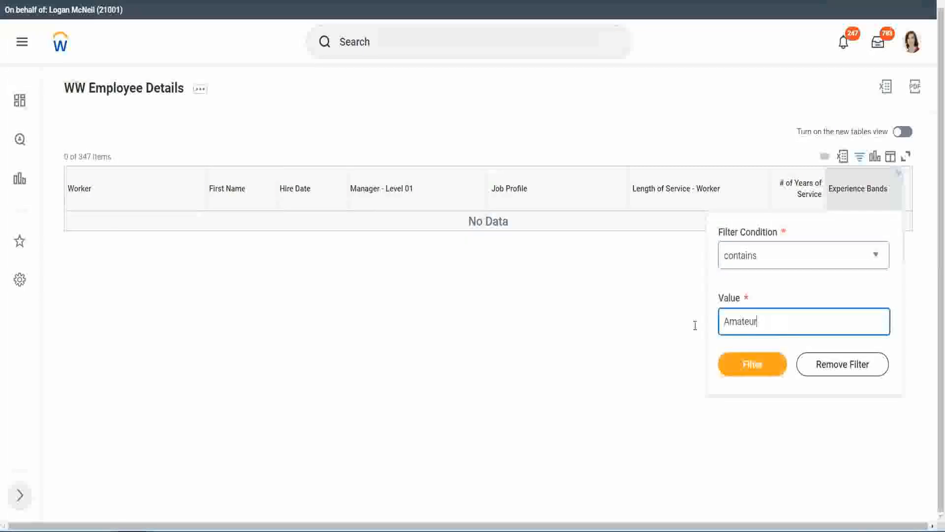
drag(695, 325, 675, 323)
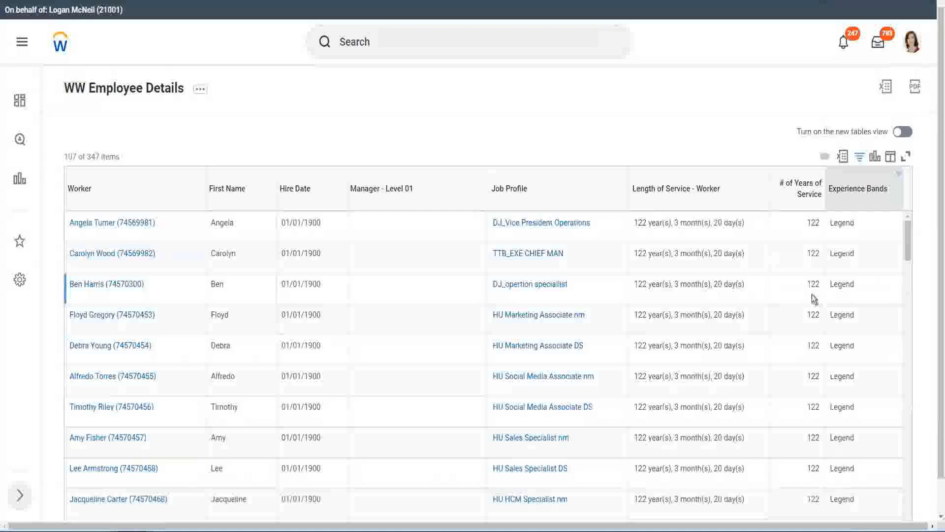
Step: Examine the hire dates and years of service of the Legend rows through to the end of the filtered list
scroll(811, 294, down, 10)
scroll(811, 294, down, 5)
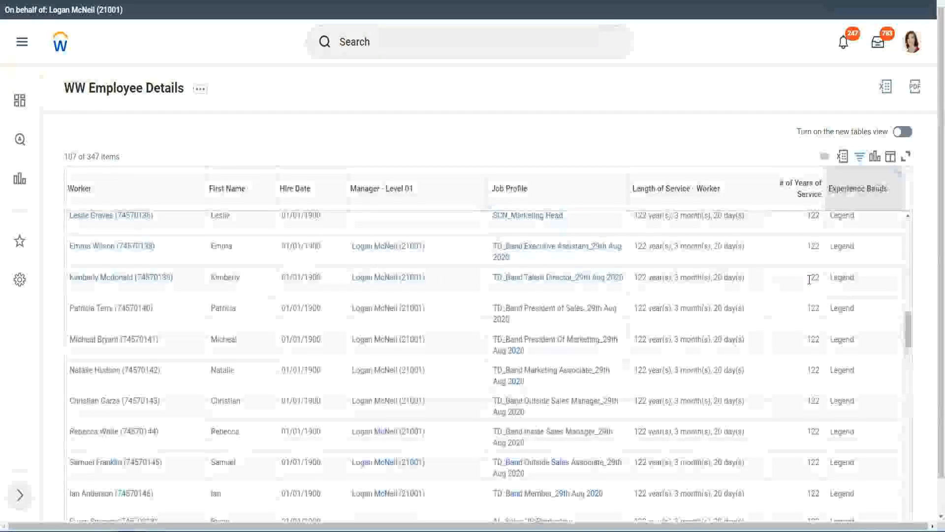
scroll(809, 280, down, 10)
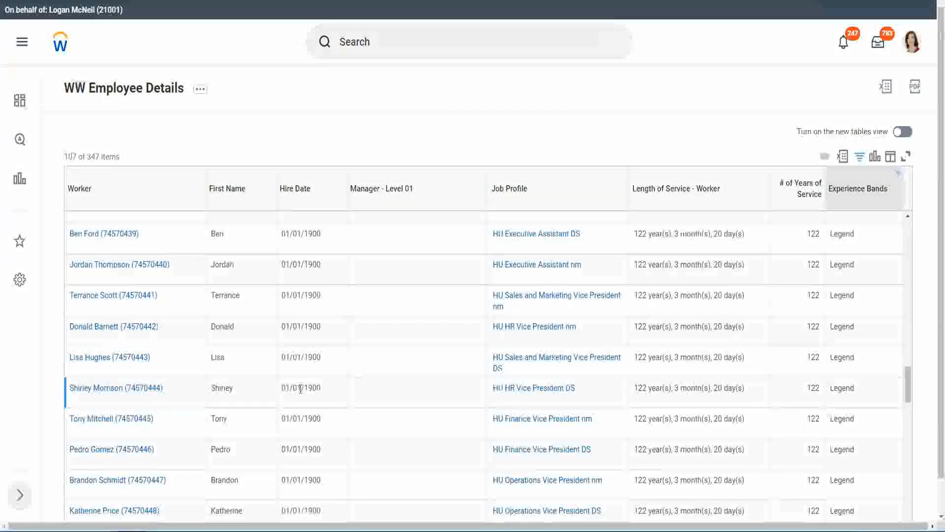
double_click(309, 386)
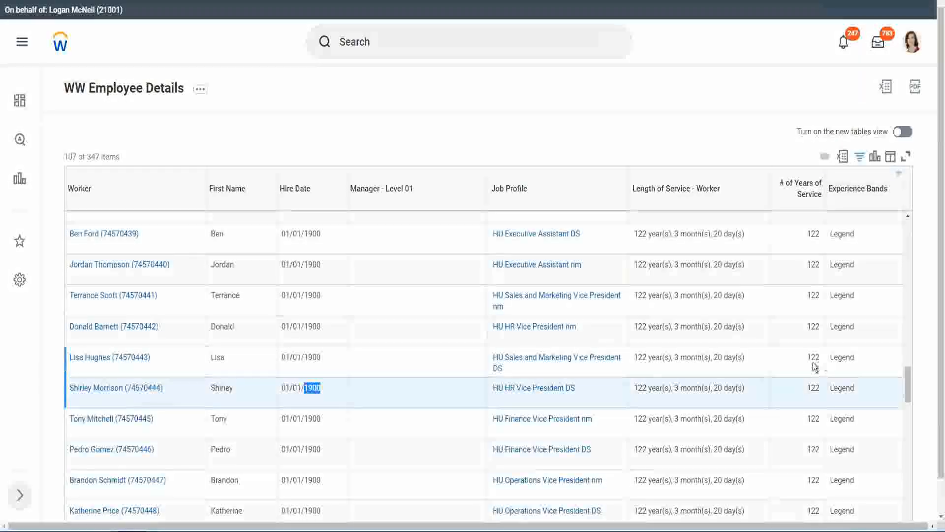
scroll(807, 362, down, 2)
scroll(802, 366, down, 3)
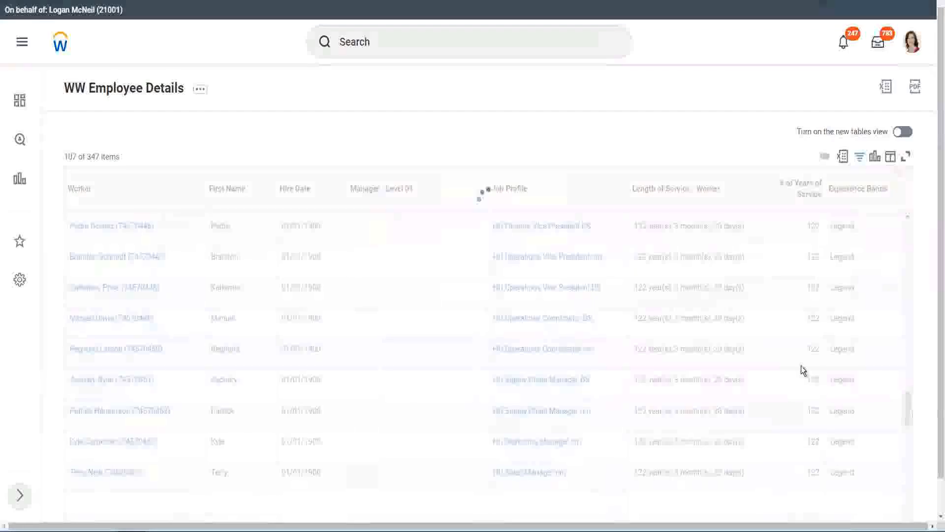
scroll(802, 366, down, 3)
scroll(801, 365, down, 10)
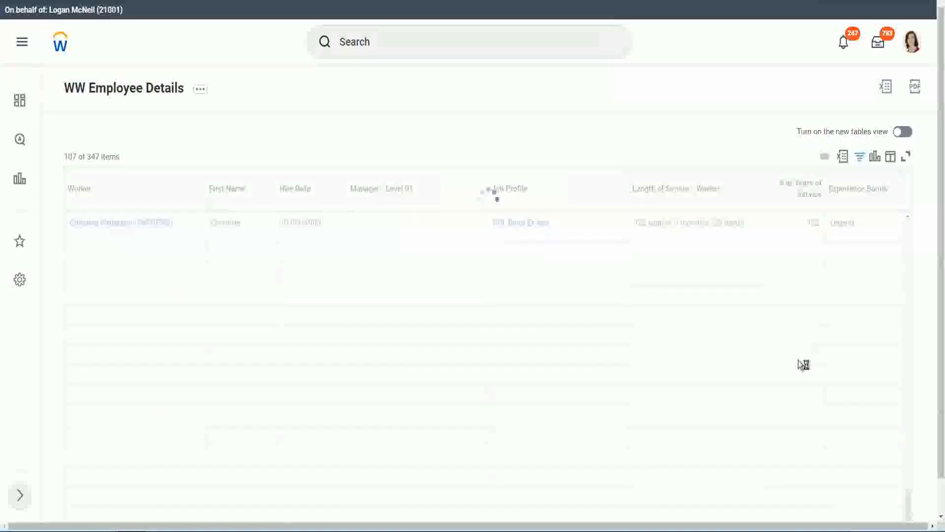
scroll(788, 324, down, 5)
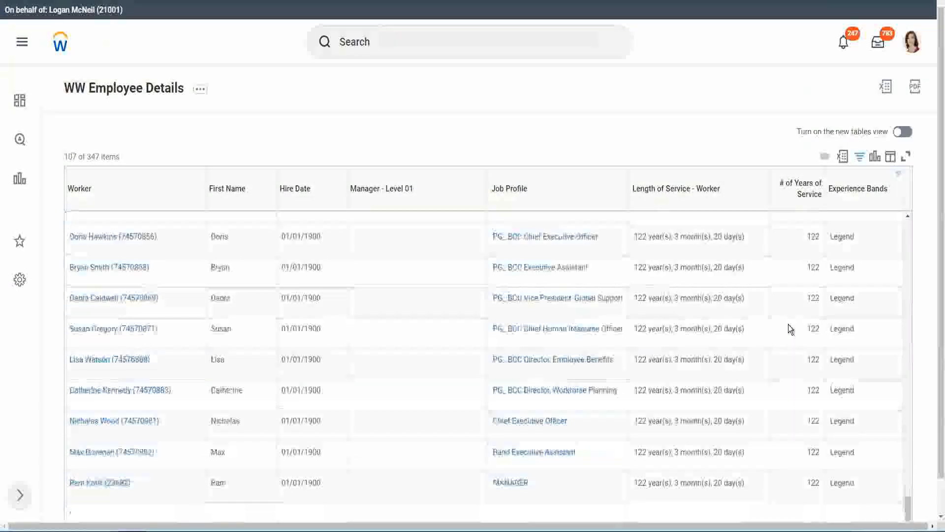
click(806, 489)
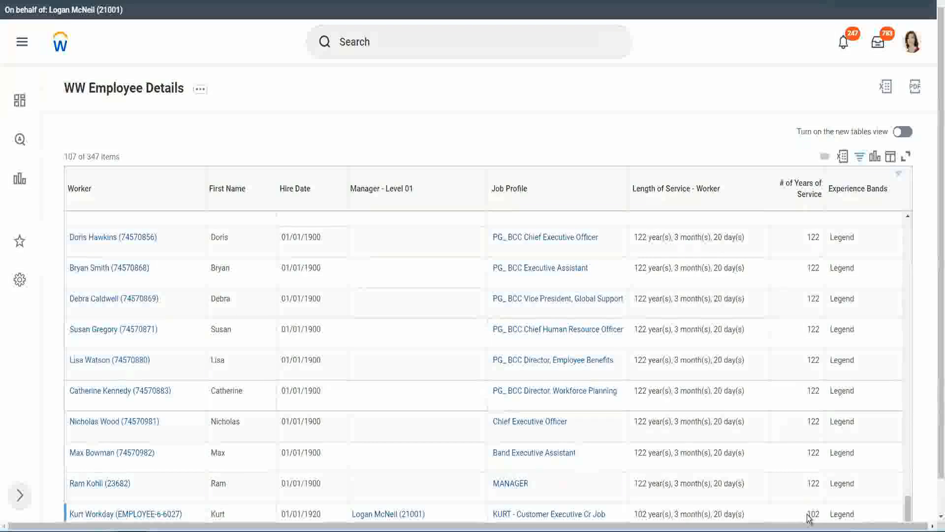
double_click(810, 513)
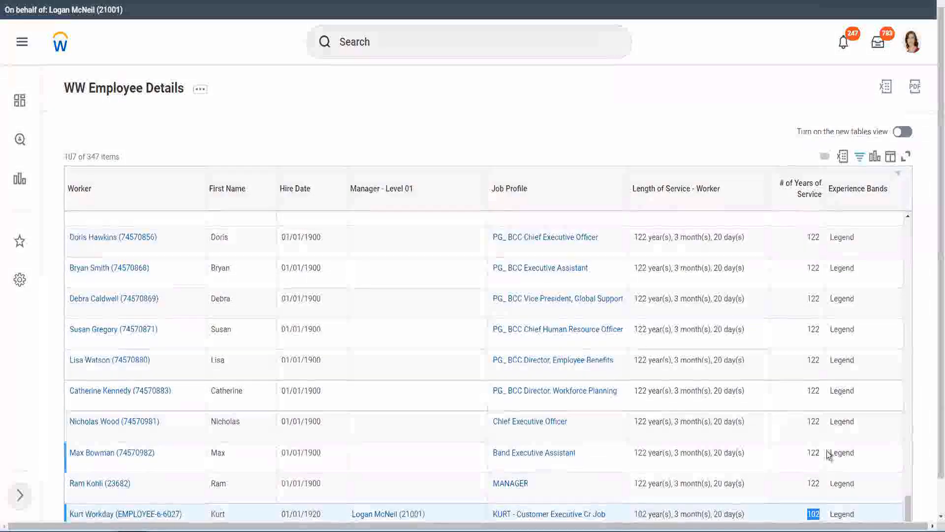
drag(813, 421, 821, 422)
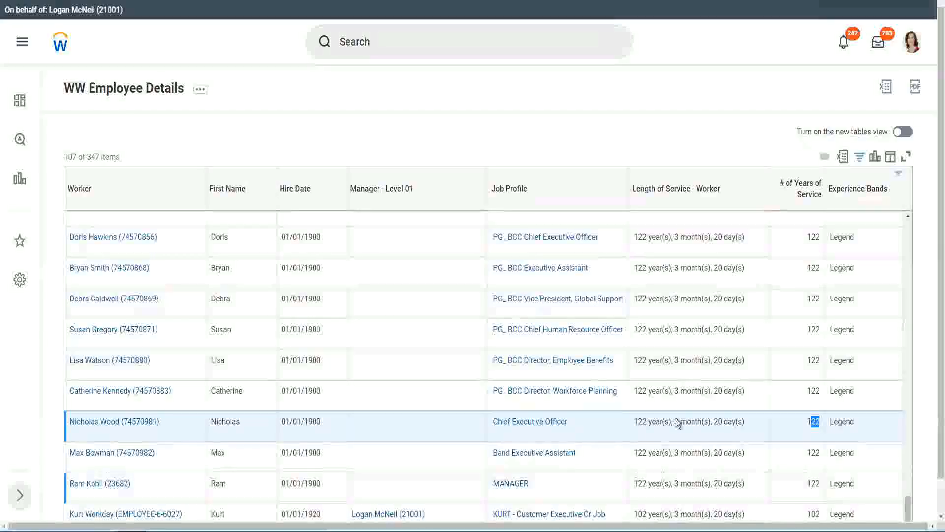
click(794, 391)
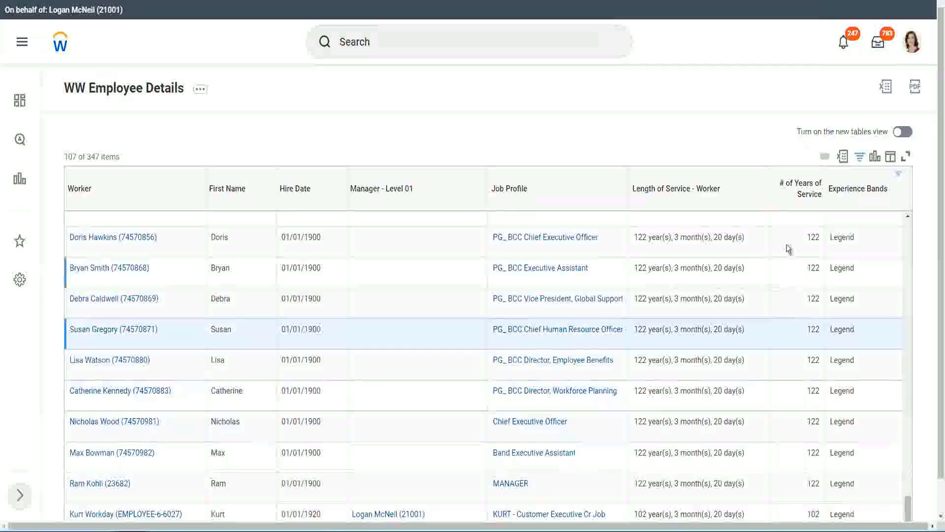
Step: Change the Experience Bands filter value to Experienced and apply it
click(864, 194)
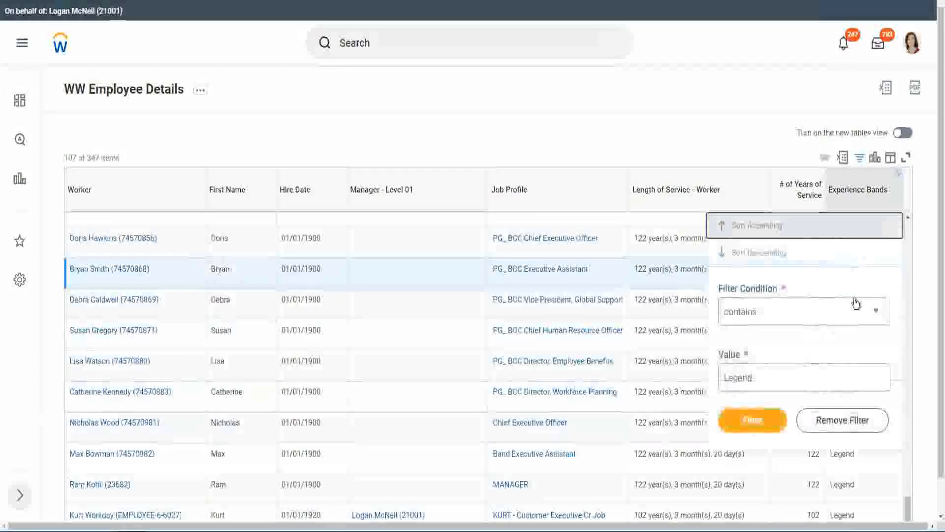
click(774, 379)
double_click(743, 374)
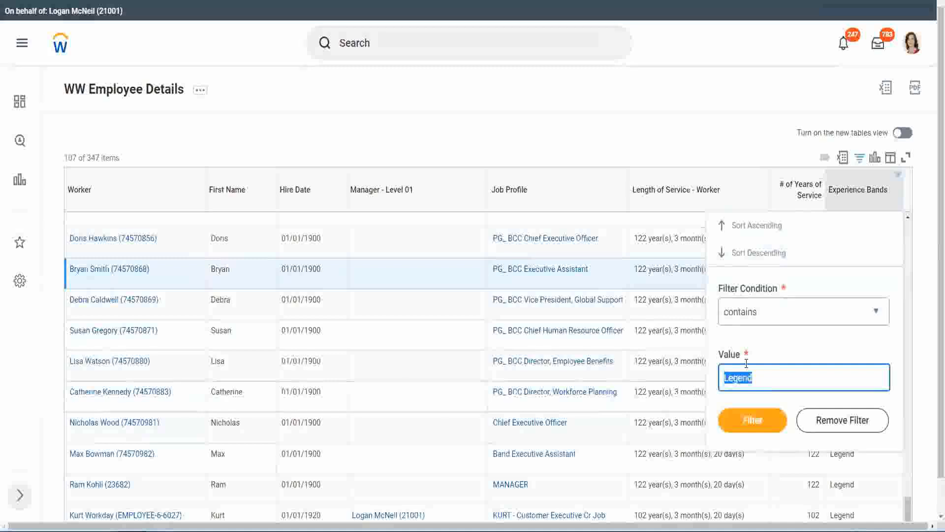
text(Ex)
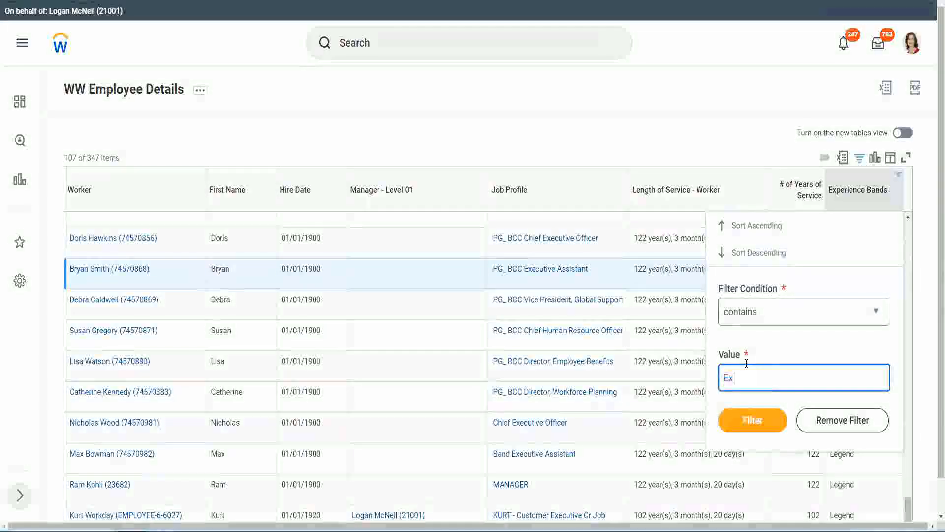
text(per)
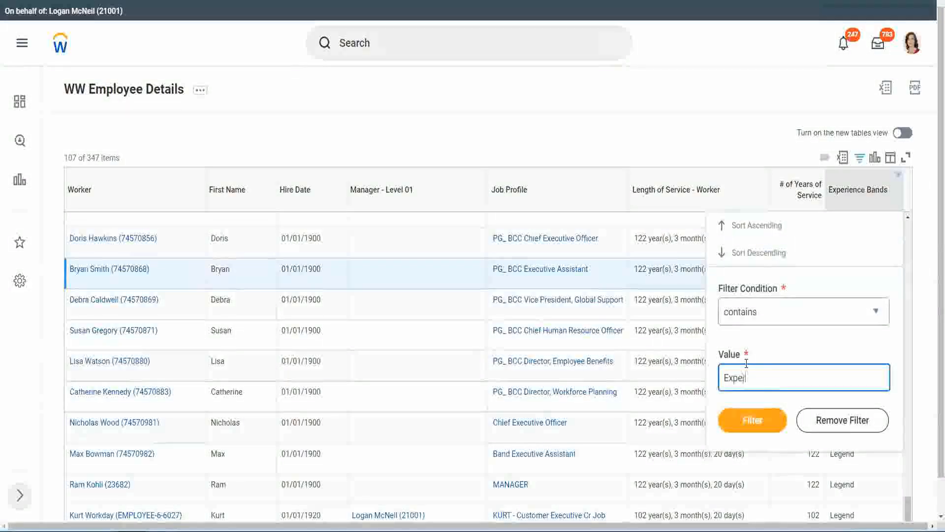
text(ienced)
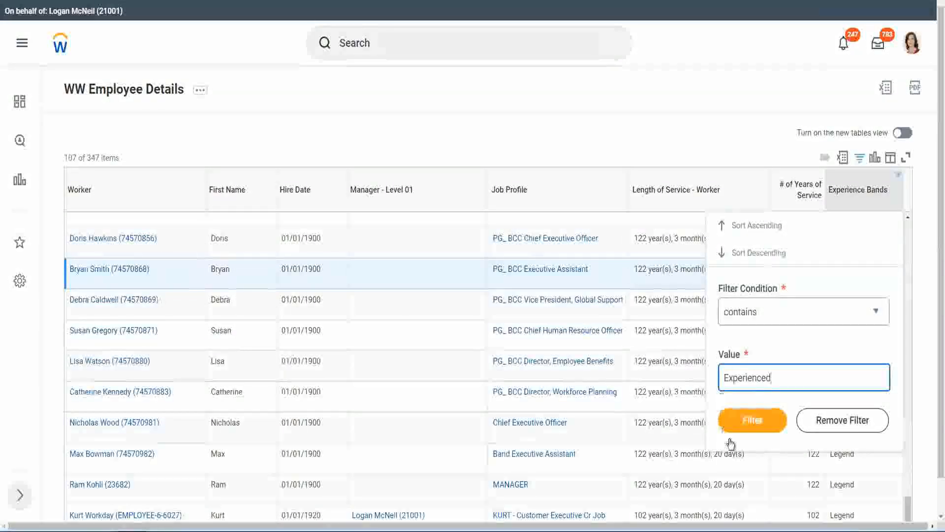
click(759, 419)
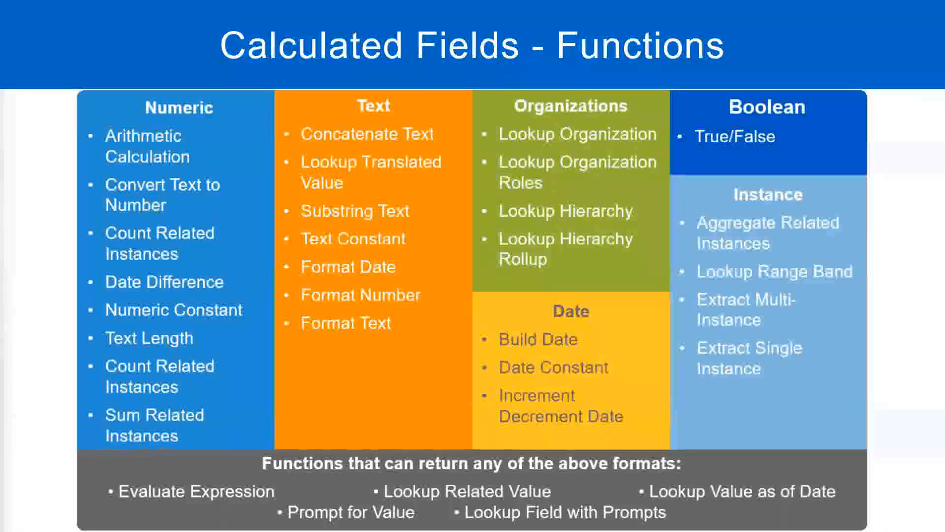
Step: Check the year range defined for the Experienced band in the Notepad++ notes
key(alt+Tab)
click(56, 122)
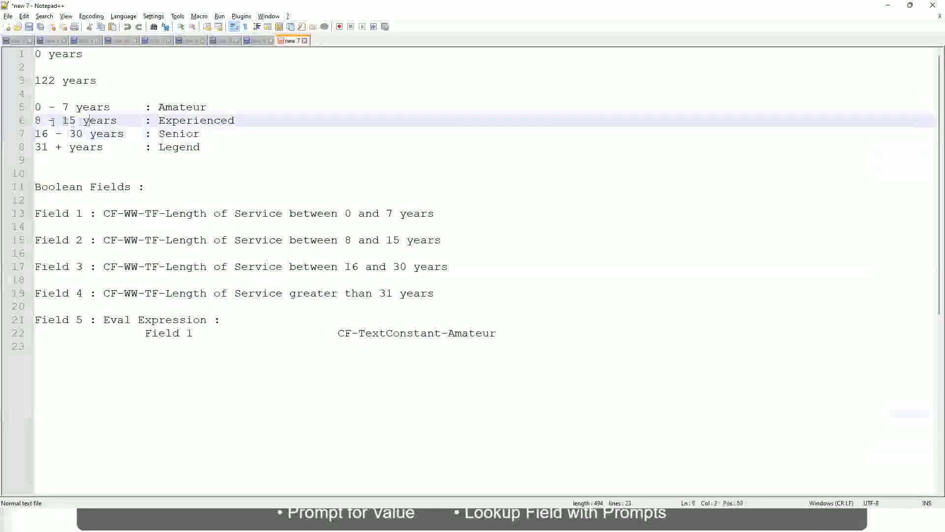
click(108, 121)
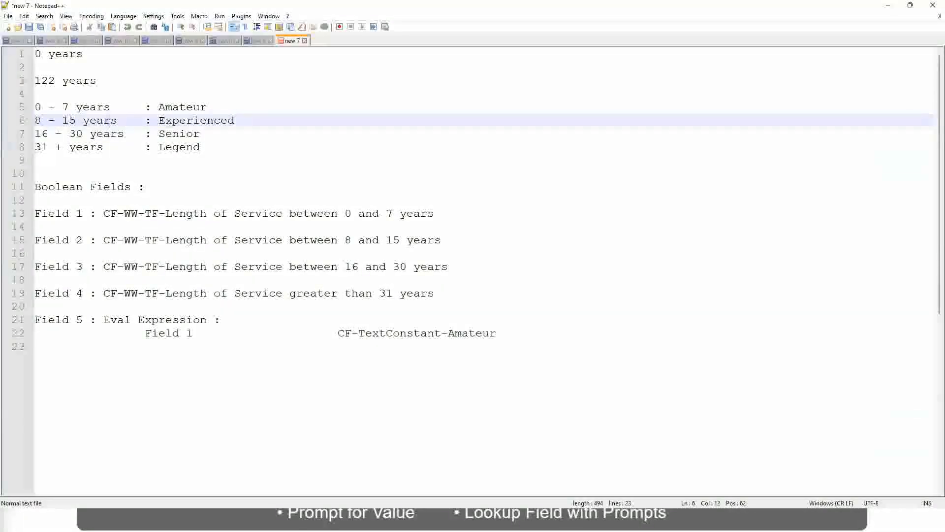
Step: Return to the Workday report and examine the # of Years of Service and Experience Bands values down the Experienced rows
key(alt+Tab)
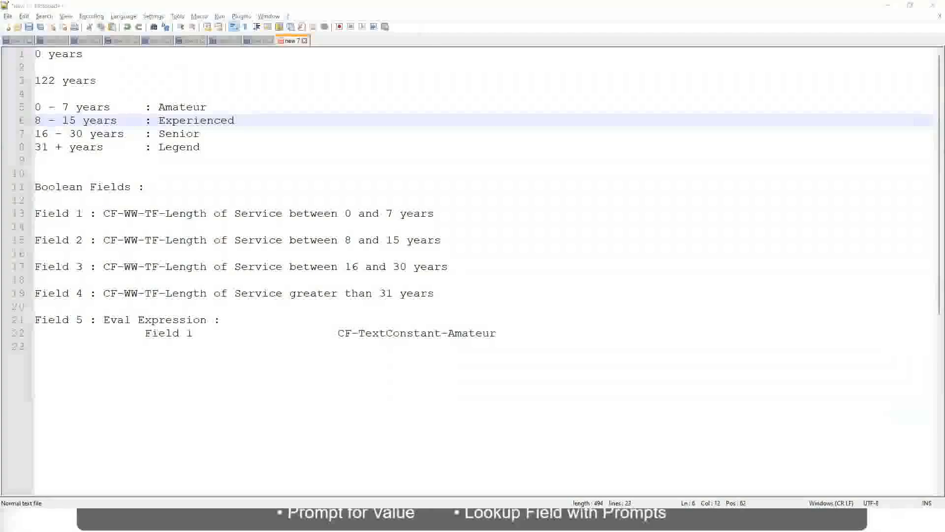
key(alt+Tab)
scroll(818, 360, down, 2)
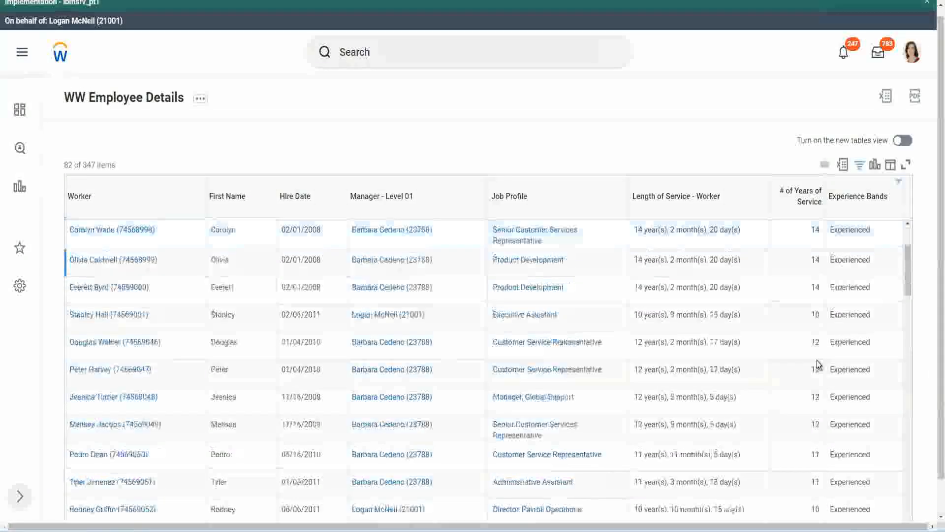
scroll(817, 362, down, 2)
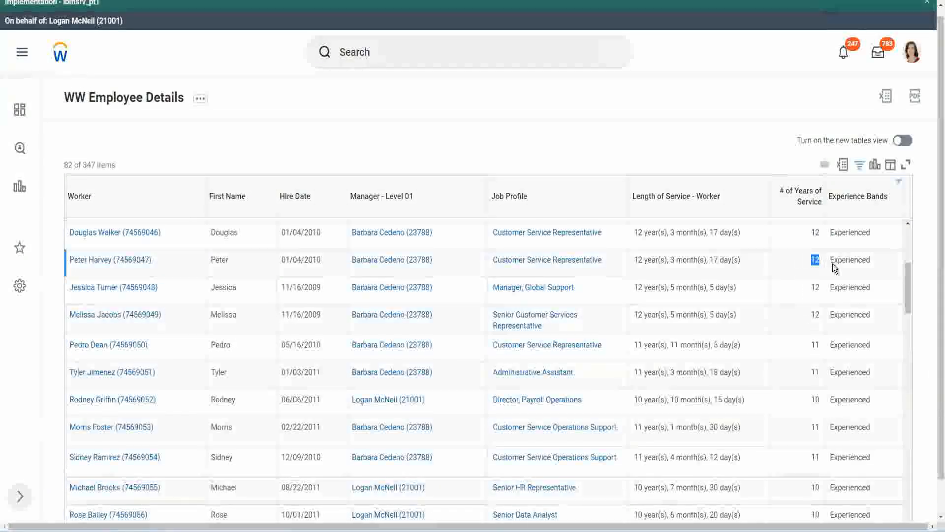
double_click(846, 259)
scroll(812, 389, down, 2)
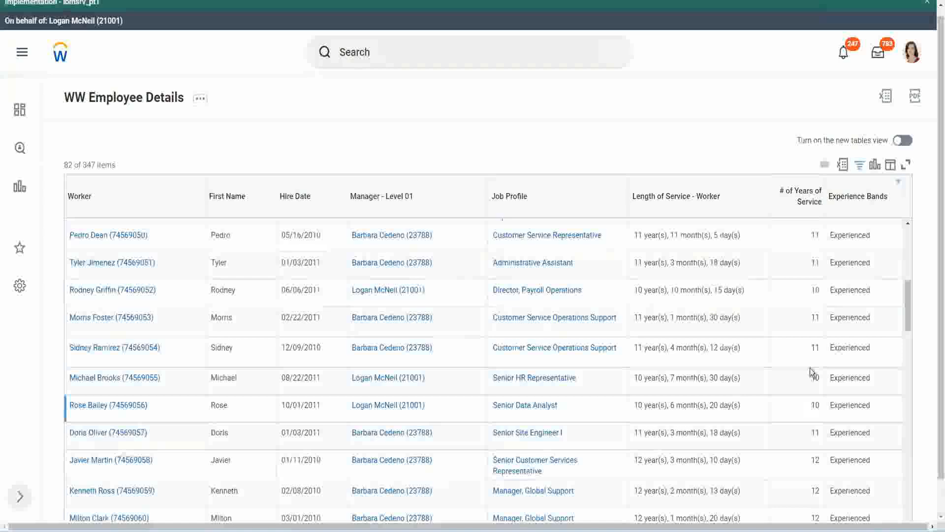
click(815, 347)
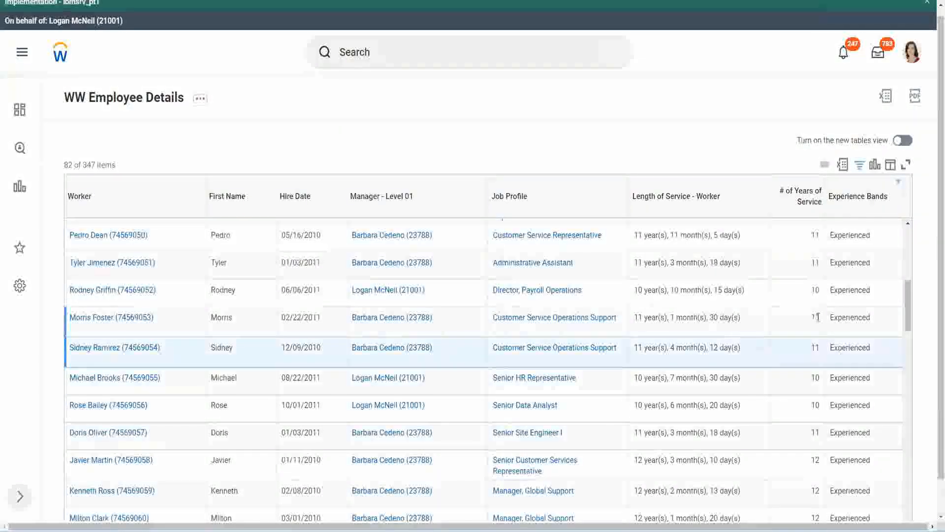
click(858, 315)
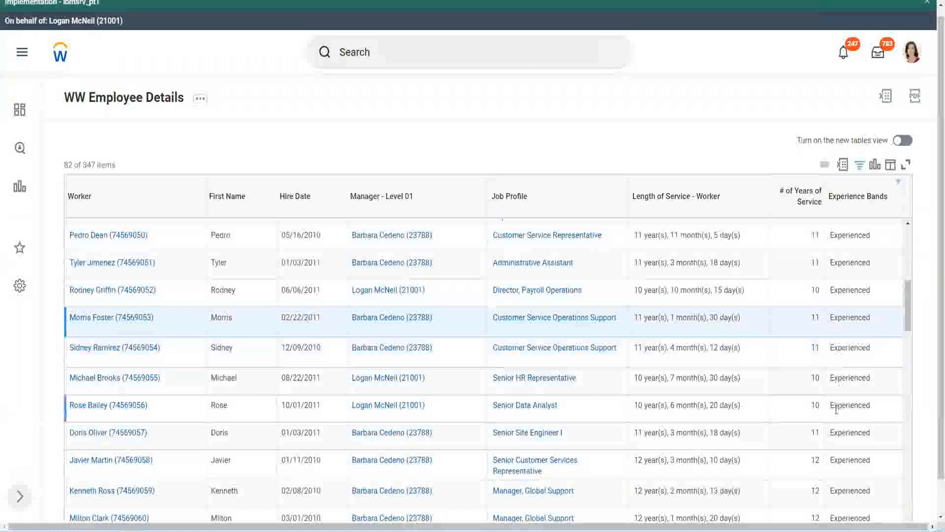
scroll(836, 408, down, 5)
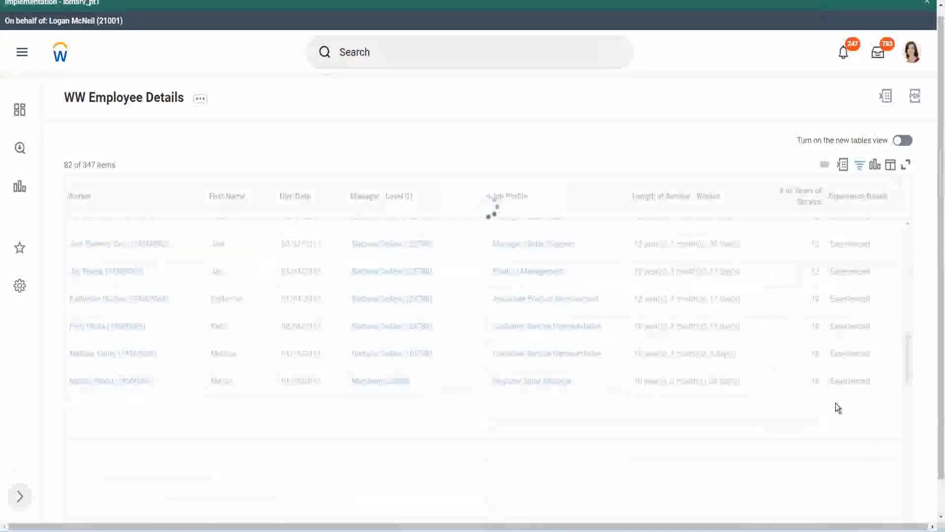